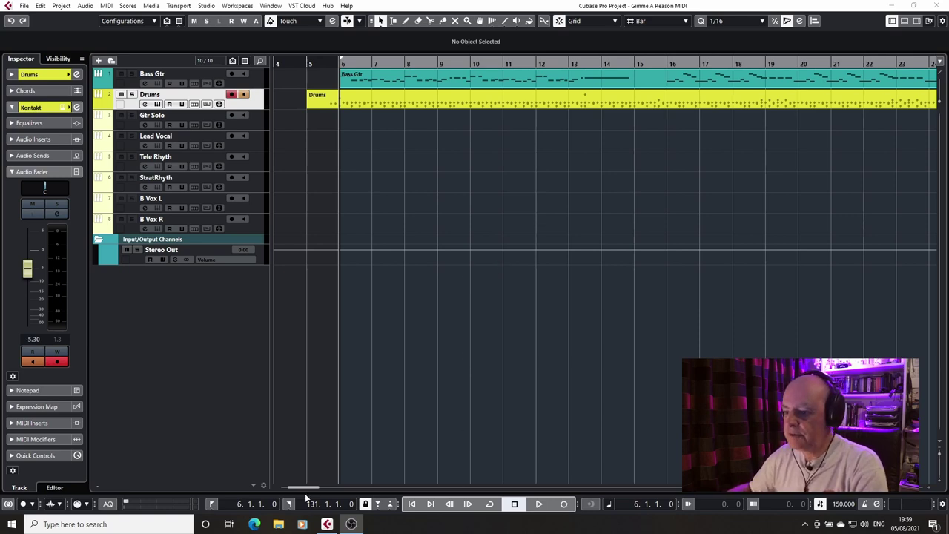
# Import Gimme A Reason.wav at bar 2 as a new 24-bit audio track
pyautogui.moveTo(304, 489); pyautogui.dragTo(293, 490)
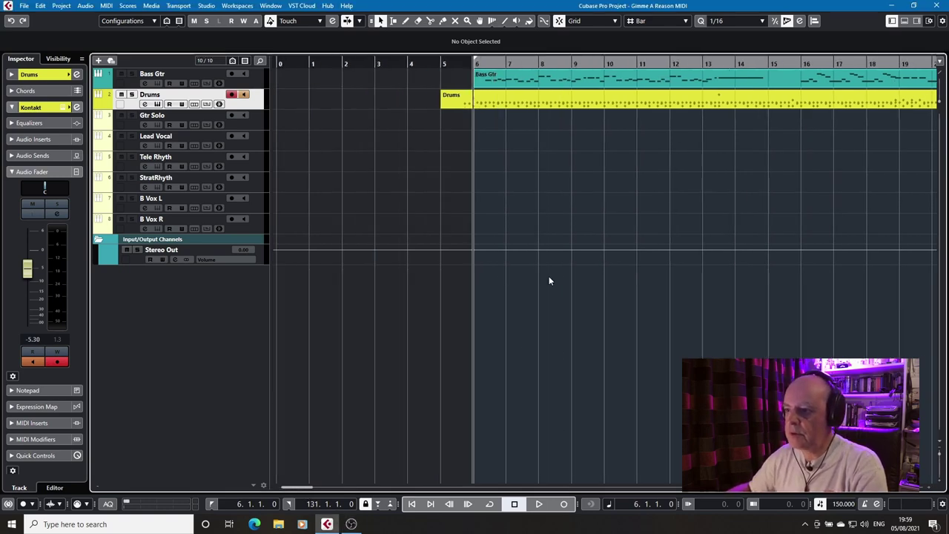
pyautogui.click(341, 63)
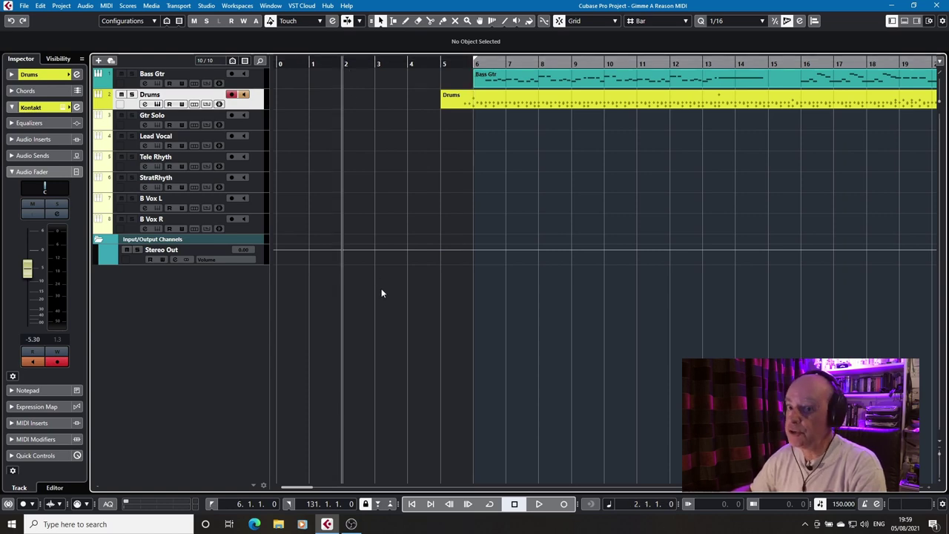
pyautogui.click(25, 6)
pyautogui.moveTo(89, 149)
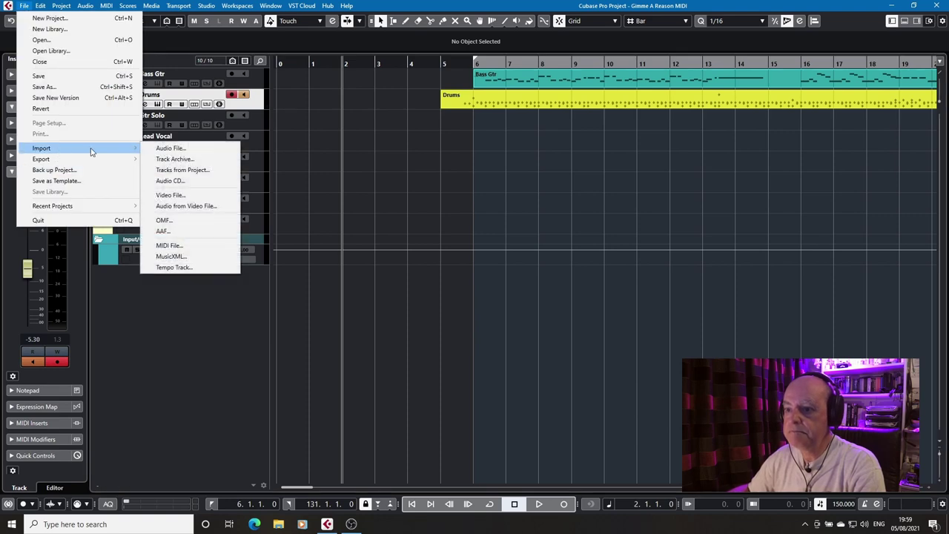
pyautogui.click(198, 148)
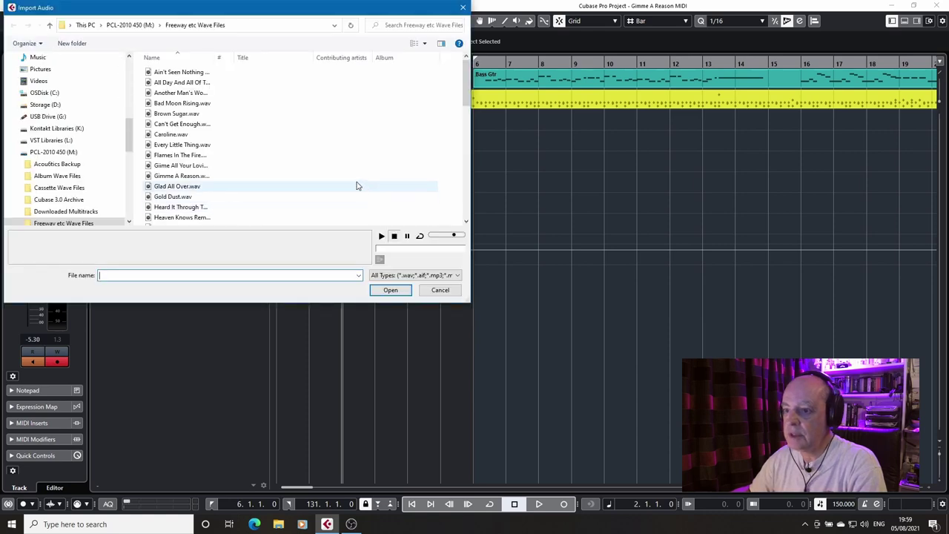
pyautogui.click(184, 177)
pyautogui.click(393, 295)
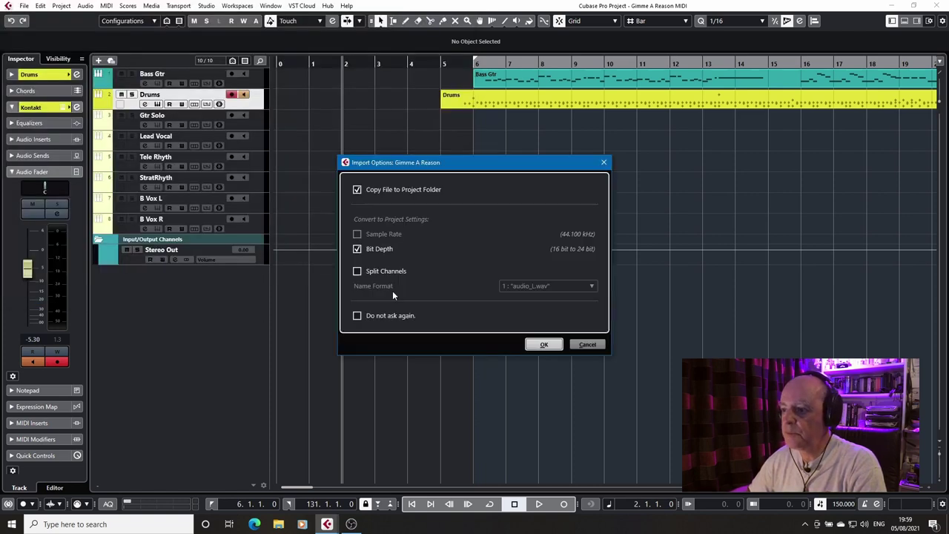
pyautogui.click(556, 347)
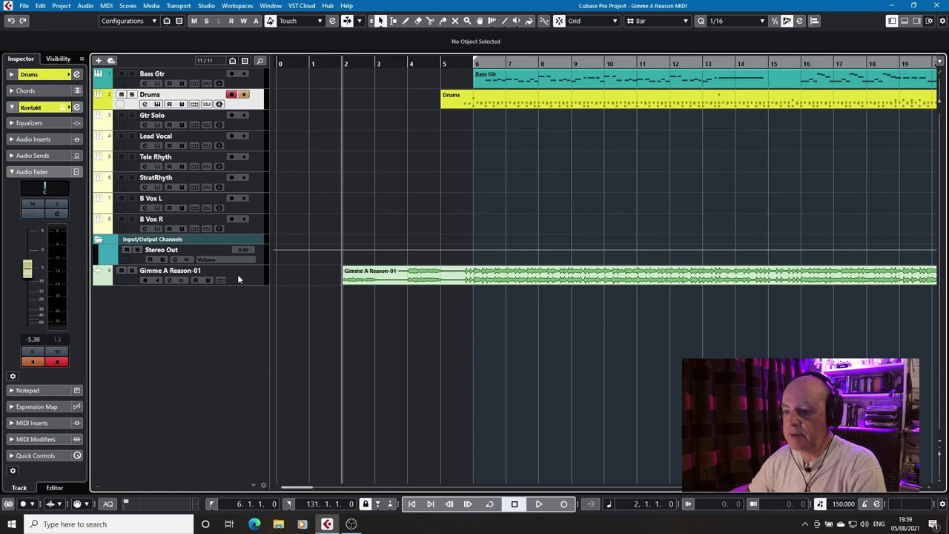
# Place Gimme A Reason-01 under Drums, make it taller, and zoom to fit the whole song
pyautogui.moveTo(237, 274); pyautogui.dragTo(218, 125)
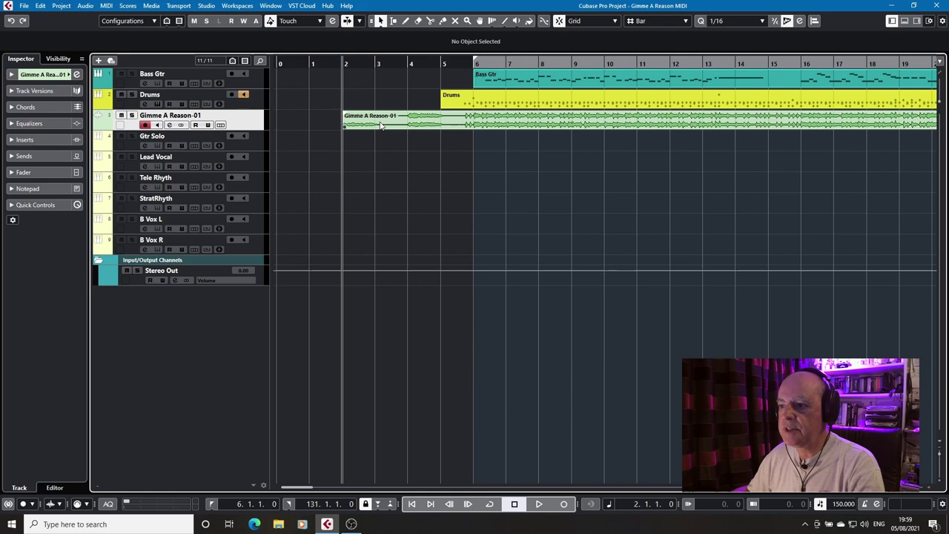
pyautogui.moveTo(255, 129); pyautogui.dragTo(257, 149)
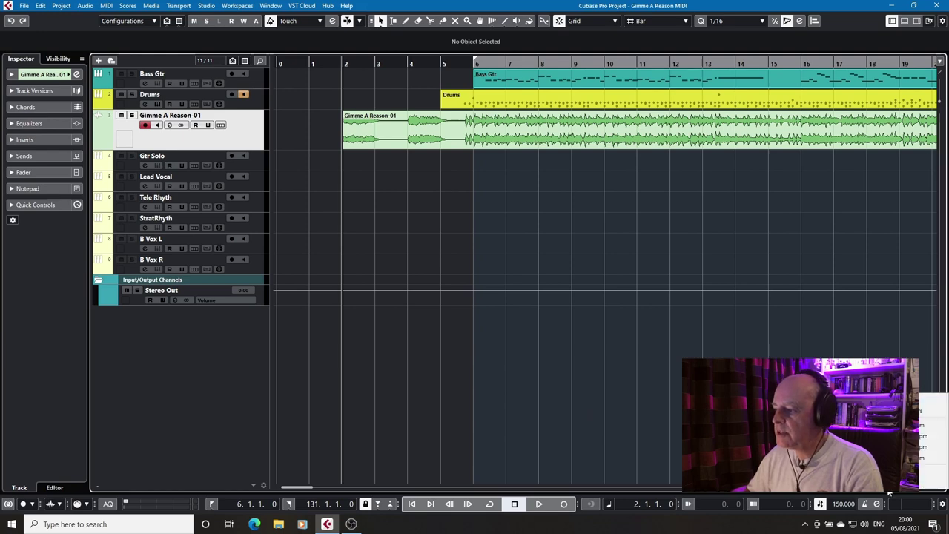
pyautogui.hotkey('shift', 'f')
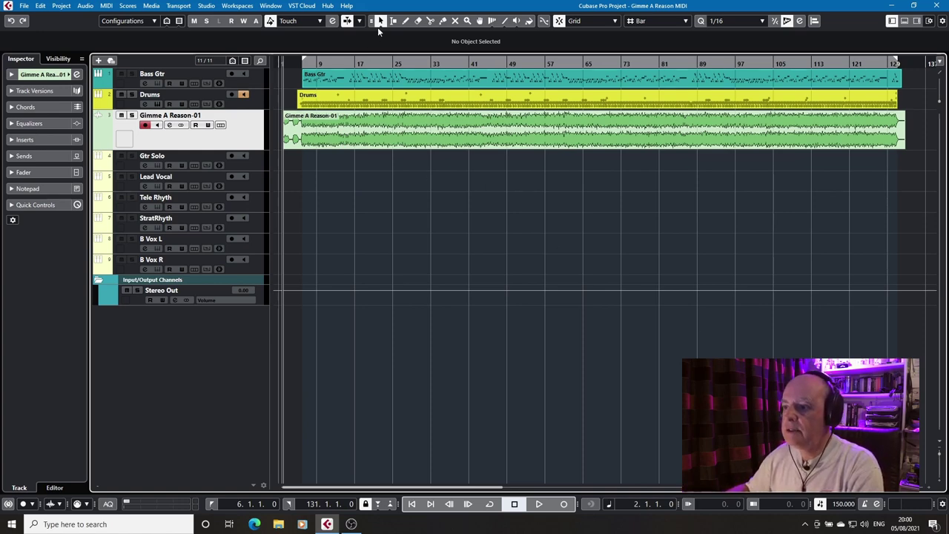
# Set the Object Selection tool's sizing mode to Sizing Applies Time Stretch
pyautogui.click(380, 24)
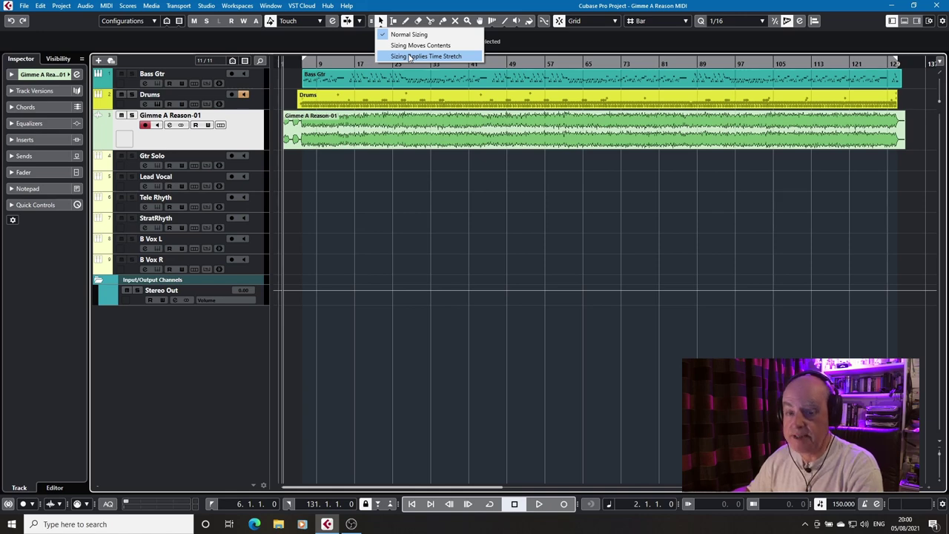
pyautogui.click(445, 205)
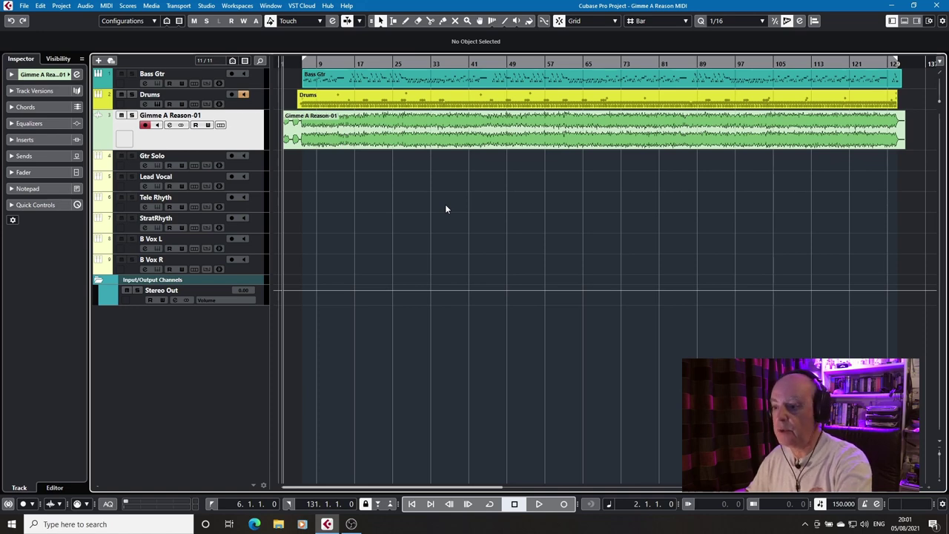
pyautogui.press('1')
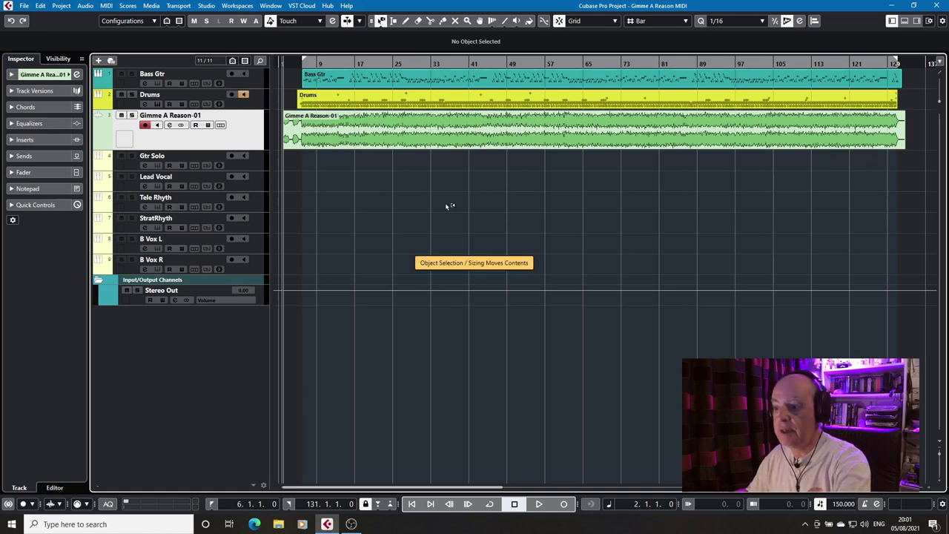
pyautogui.press('1')
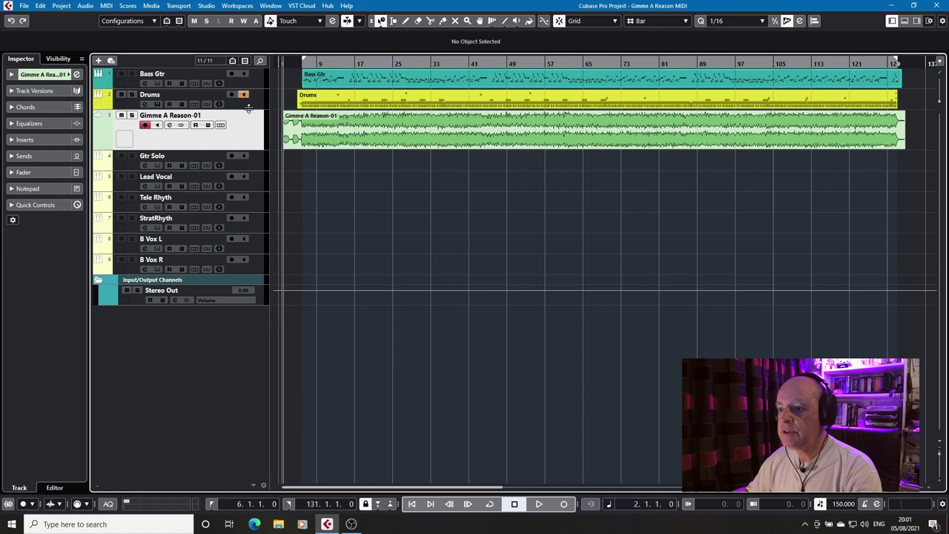
# Make the Drums track taller and zoom in around bars 5 to 6
pyautogui.moveTo(248, 108); pyautogui.dragTo(248, 188)
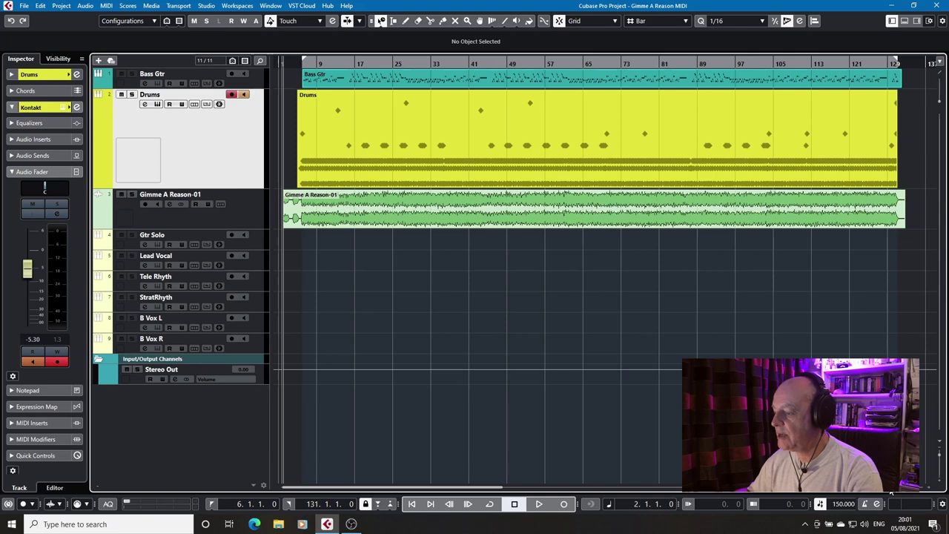
pyautogui.click(938, 439)
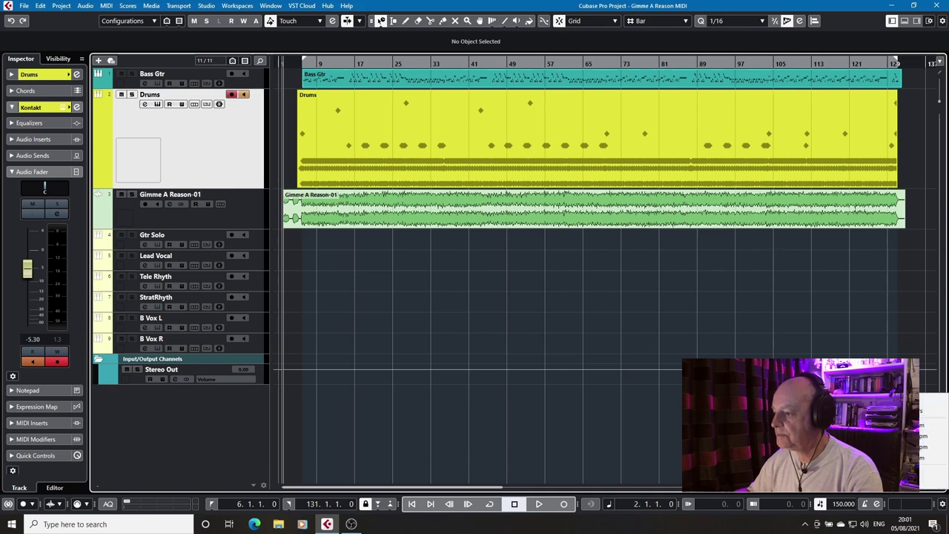
pyautogui.press('h')
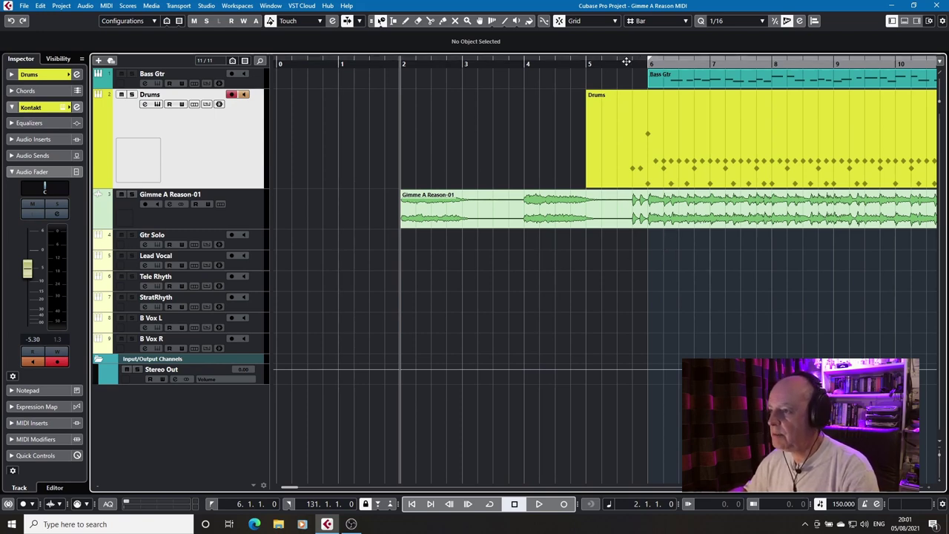
pyautogui.moveTo(626, 62); pyautogui.dragTo(734, 74)
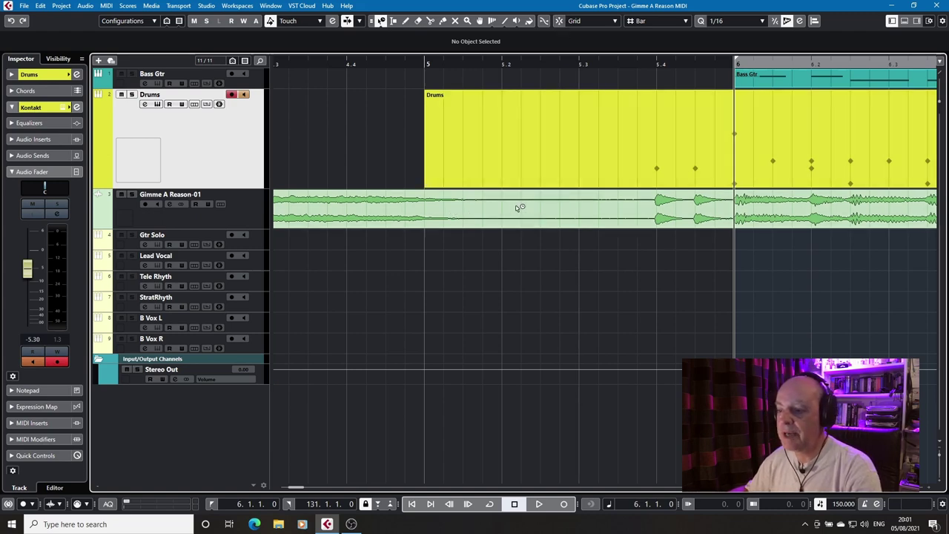
# Nudge the Gimme A Reason-01 event later so it starts at 2.1.1.9
pyautogui.click(543, 210)
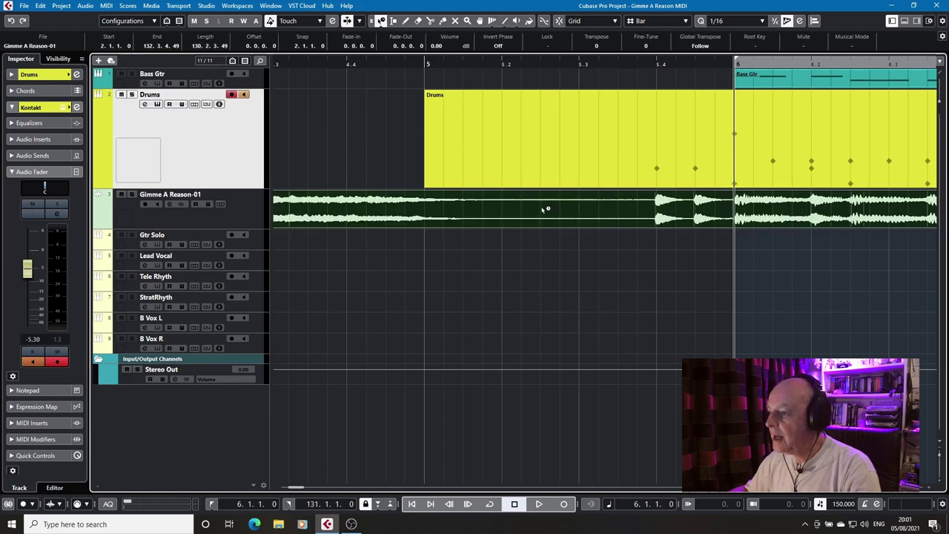
pyautogui.moveTo(544, 210); pyautogui.dragTo(544, 208)
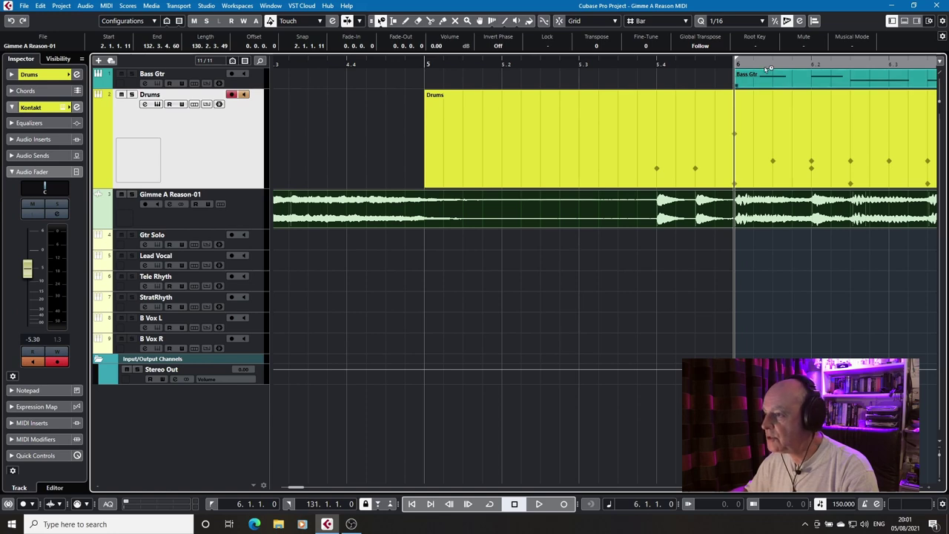
pyautogui.moveTo(768, 69); pyautogui.dragTo(764, 178)
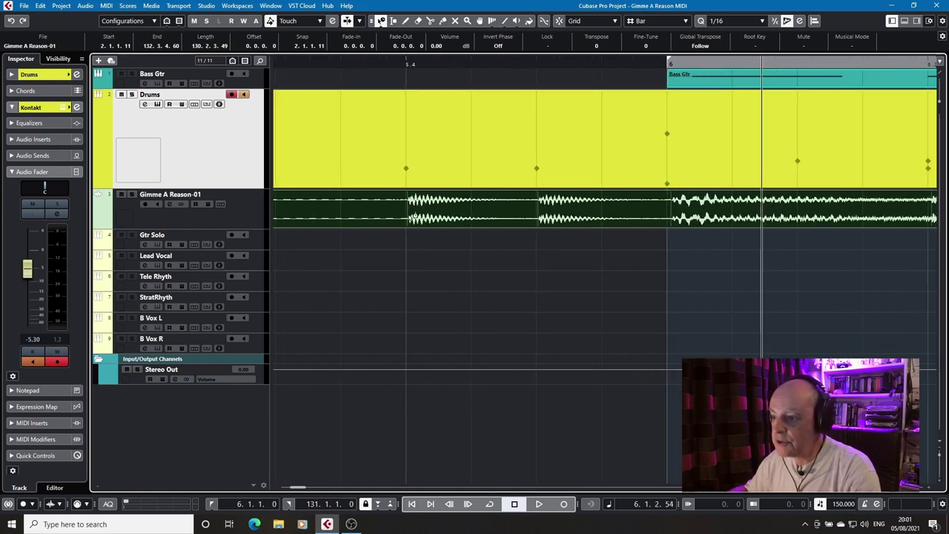
pyautogui.moveTo(519, 206); pyautogui.dragTo(518, 207)
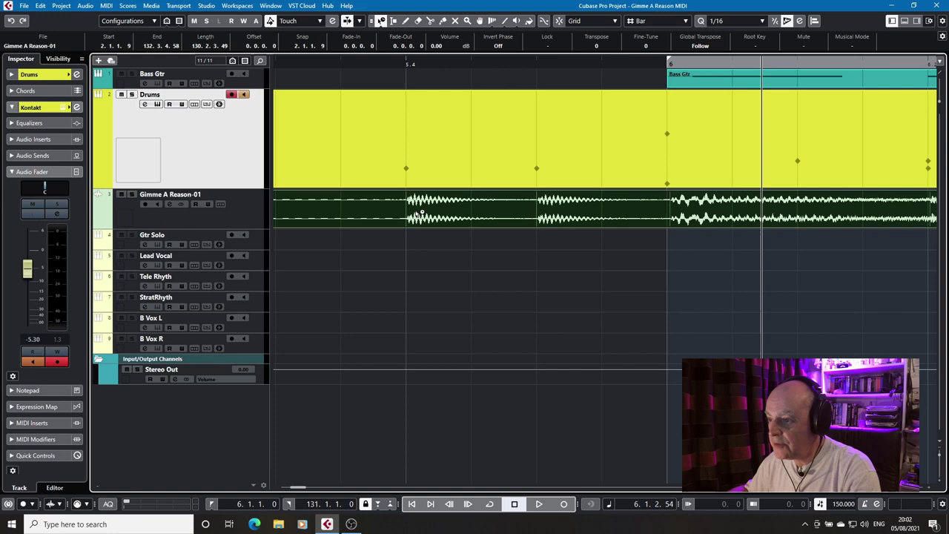
pyautogui.click(409, 170)
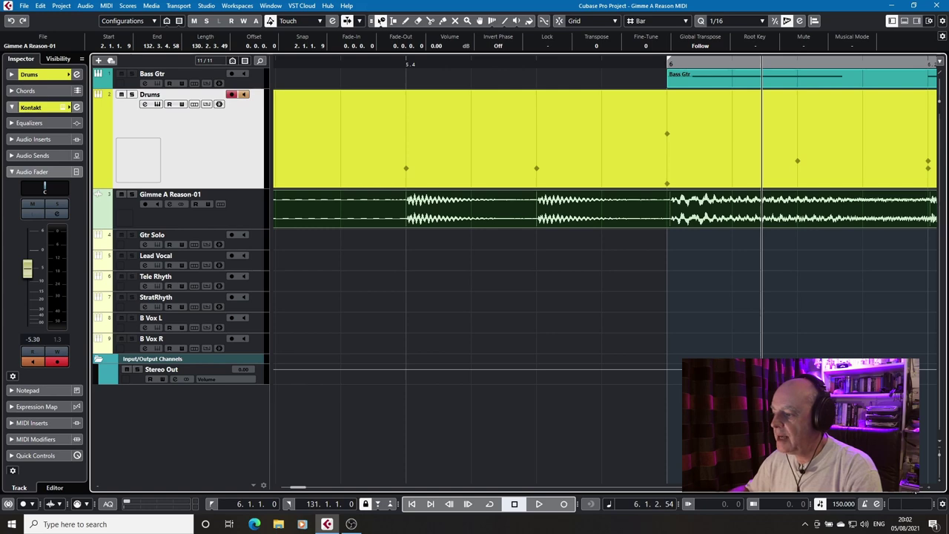
pyautogui.moveTo(918, 491); pyautogui.dragTo(912, 492)
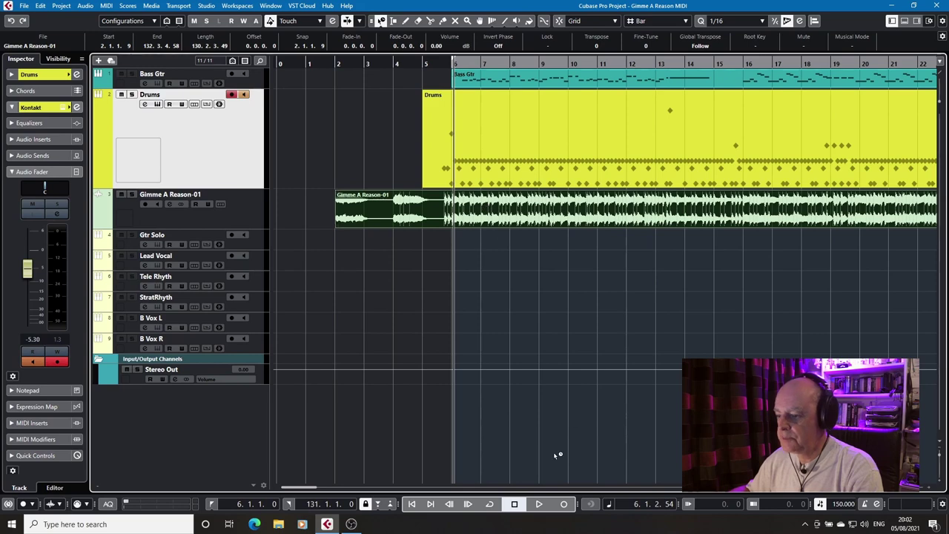
# With Normal Sizing, trim the event to end at 131.1.4.70, length 129.0.3.61
pyautogui.press('KP_2')
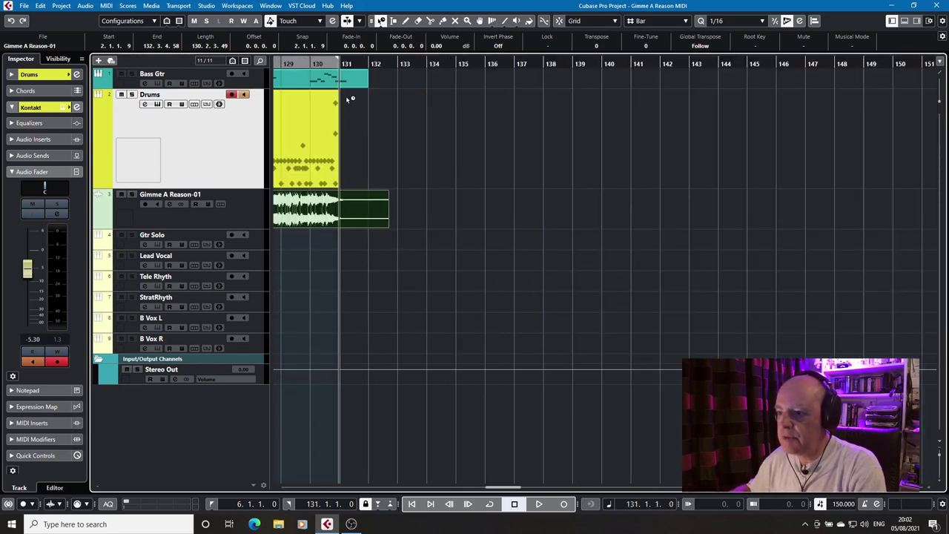
pyautogui.moveTo(335, 63); pyautogui.dragTo(344, 92)
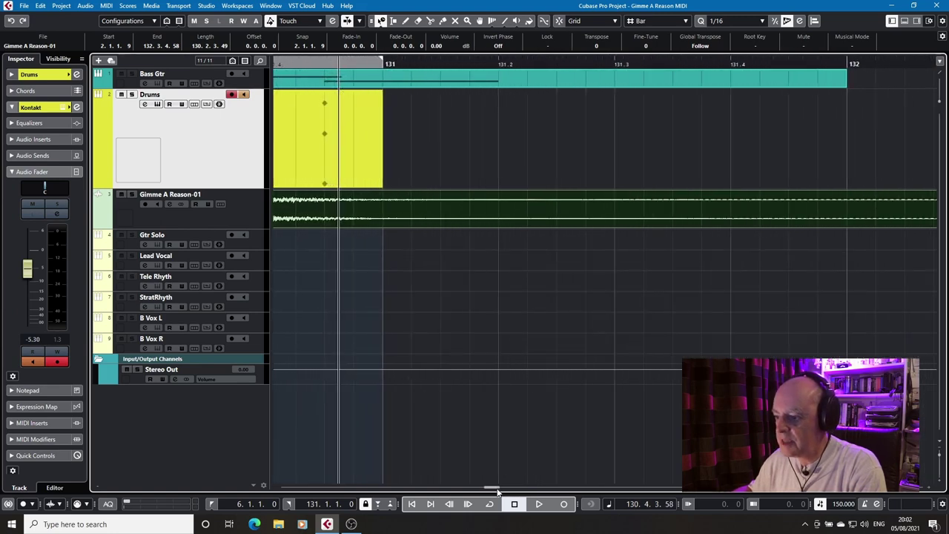
pyautogui.hscroll(-5, 497, 490)
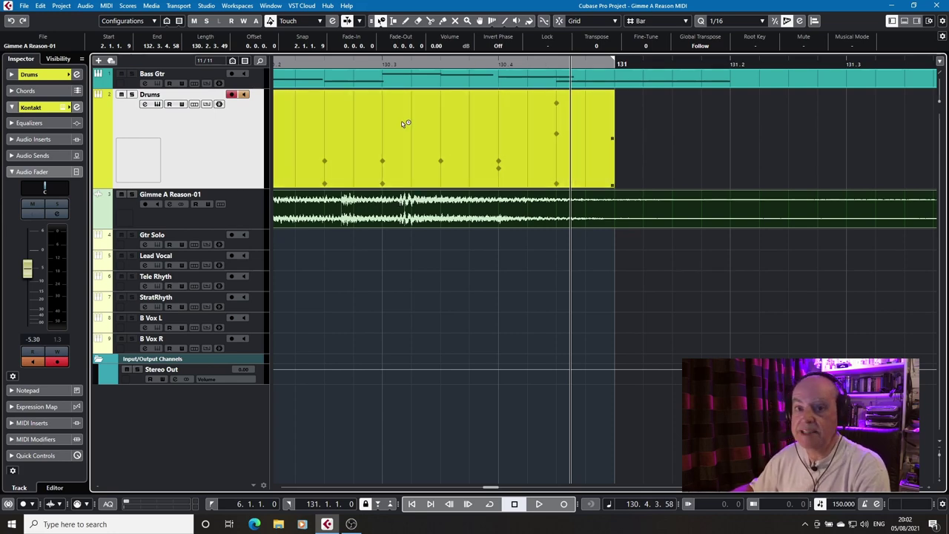
pyautogui.click(915, 492)
pyautogui.click(913, 492)
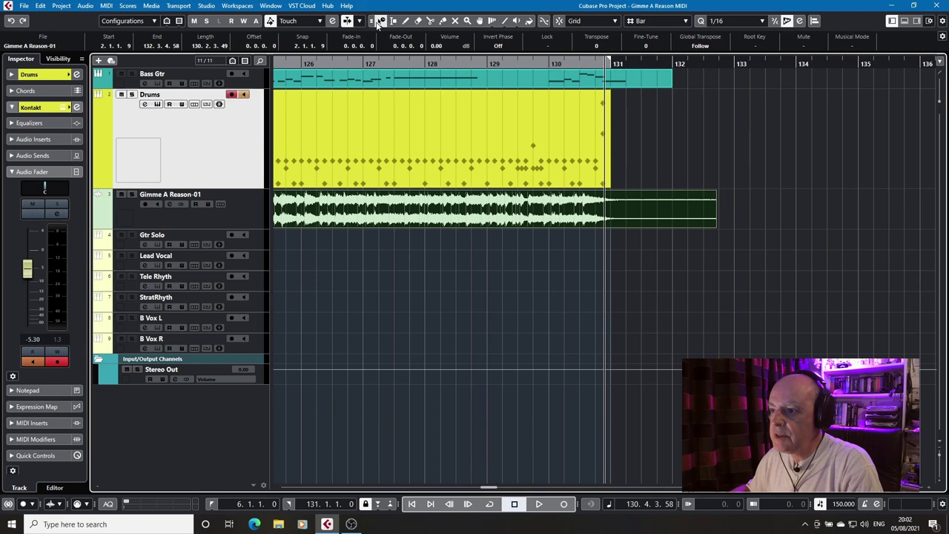
pyautogui.press('1')
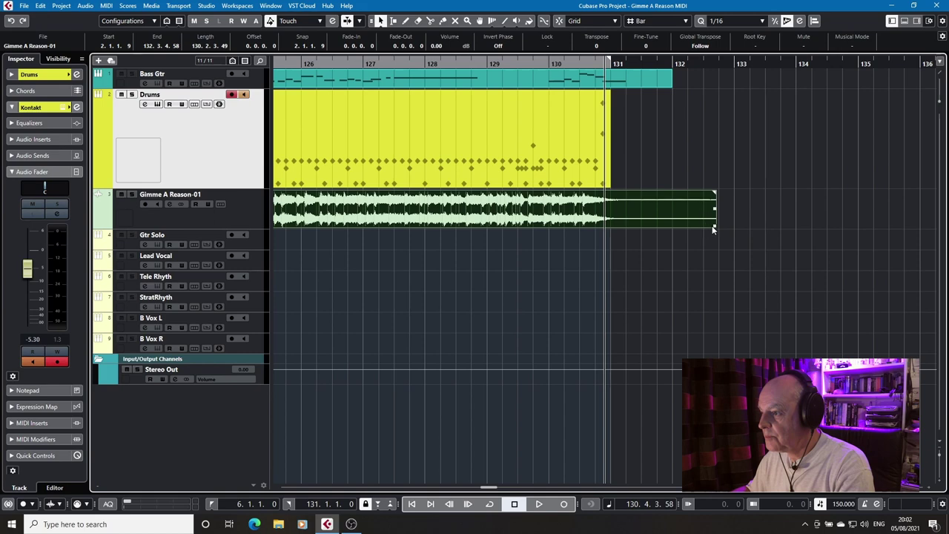
pyautogui.moveTo(712, 225); pyautogui.dragTo(622, 238)
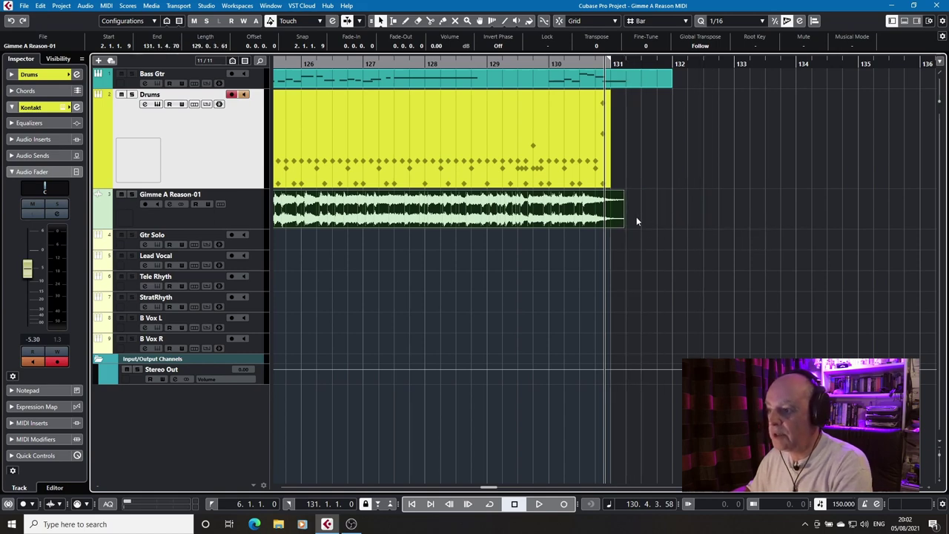
# Switch sizing to Sizing Applies Time Stretch and delete an accidental repeat of the event
pyautogui.click(380, 23)
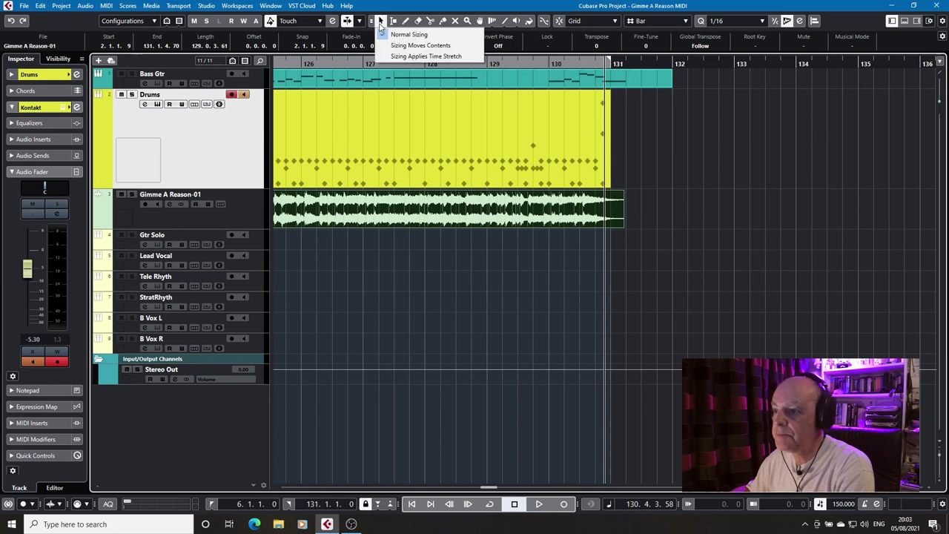
pyautogui.click(404, 45)
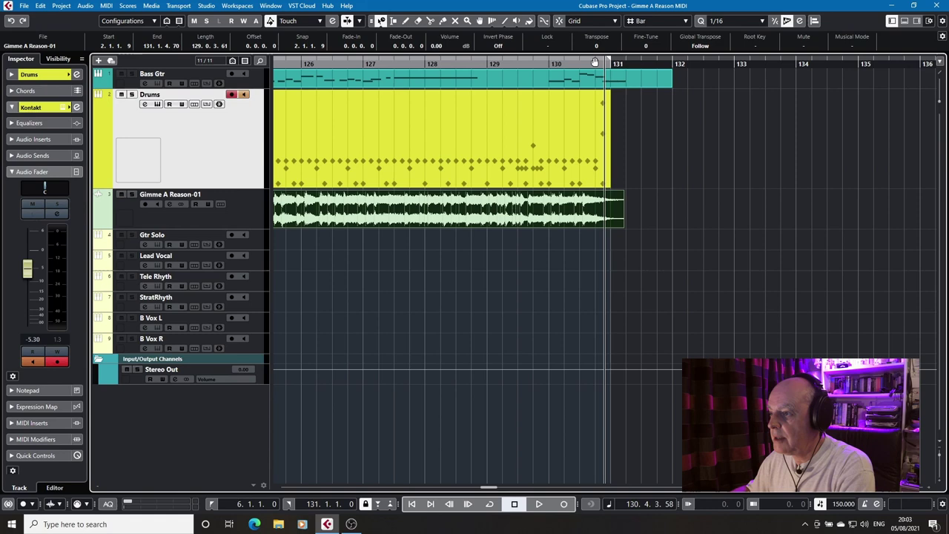
pyautogui.moveTo(610, 64); pyautogui.dragTo(611, 80)
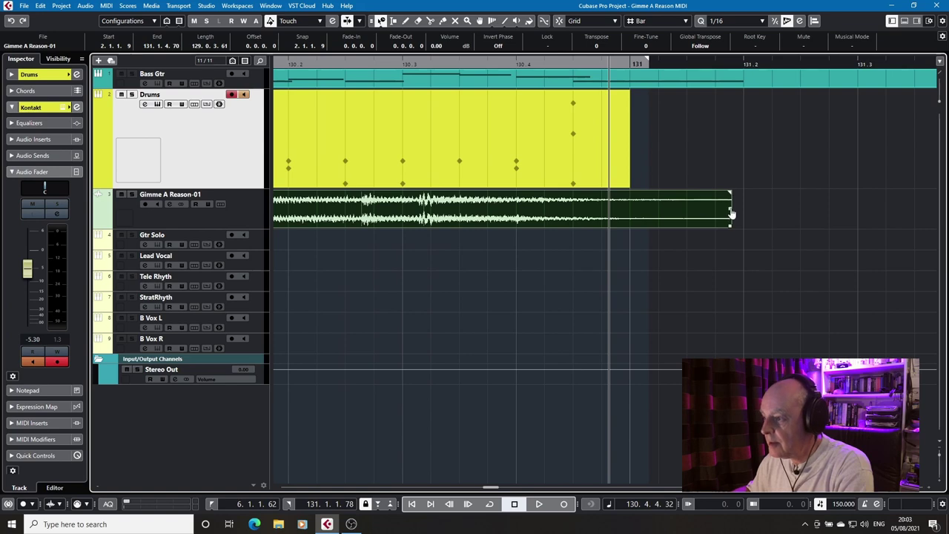
pyautogui.moveTo(732, 214)
pyautogui.mouseDown()
pyautogui.moveTo(752, 214)
pyautogui.moveTo(729, 212)
pyautogui.moveTo(742, 211)
pyautogui.mouseUp()
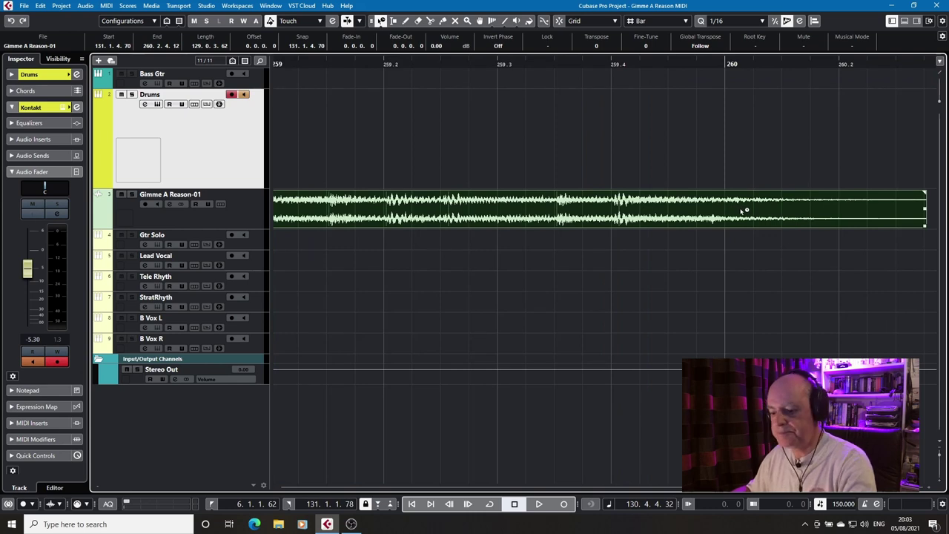
pyautogui.press('Delete')
# Time-stretch the event so it ends at 131.3.2.10, length 129.2.1.10
pyautogui.press('KP_1')
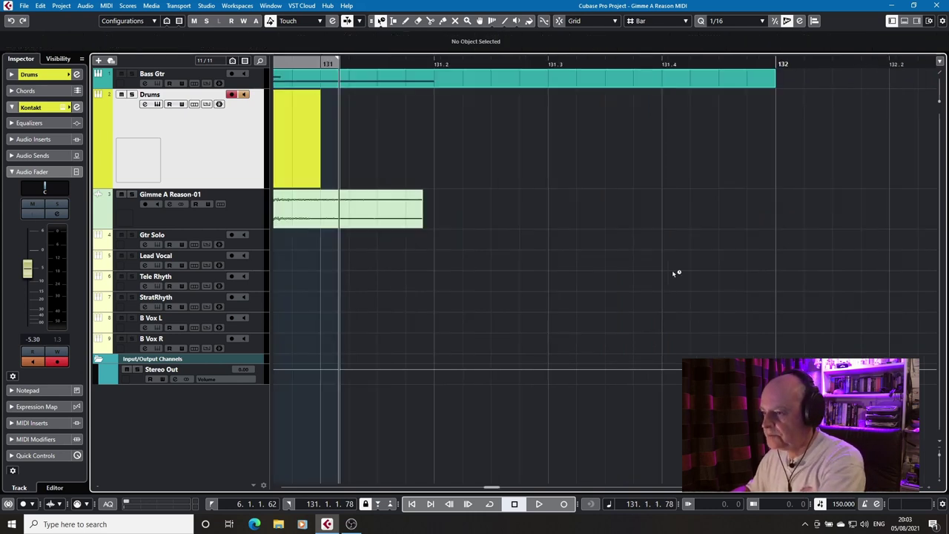
pyautogui.click(363, 209)
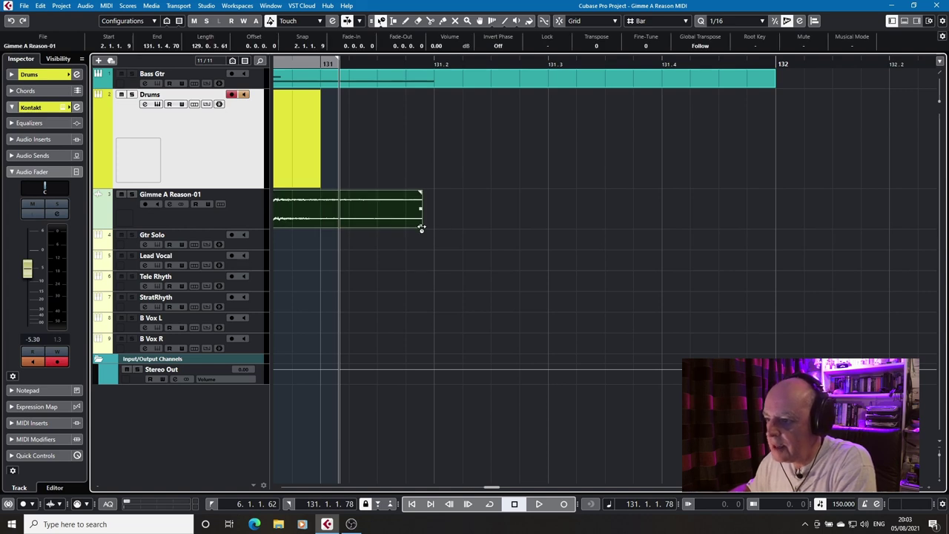
pyautogui.moveTo(421, 228); pyautogui.dragTo(616, 230)
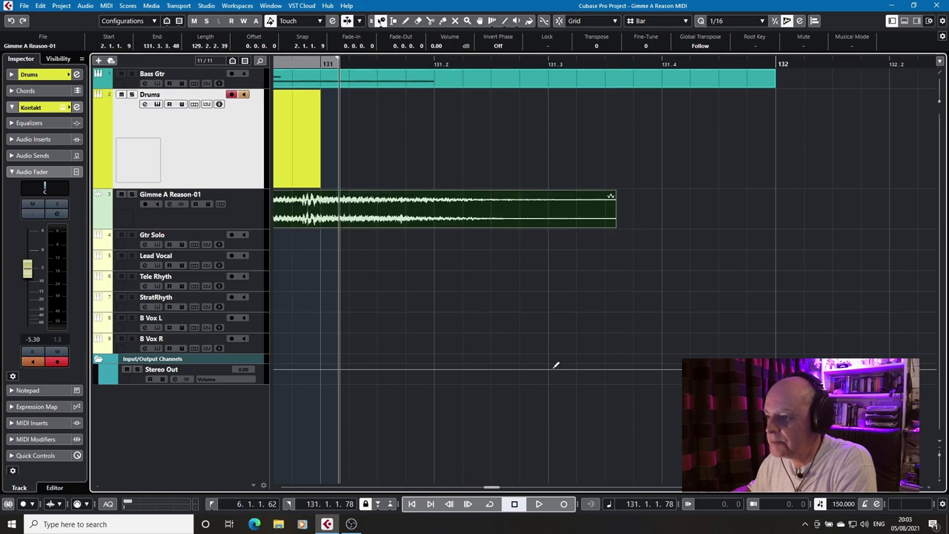
pyautogui.moveTo(493, 489); pyautogui.dragTo(490, 489)
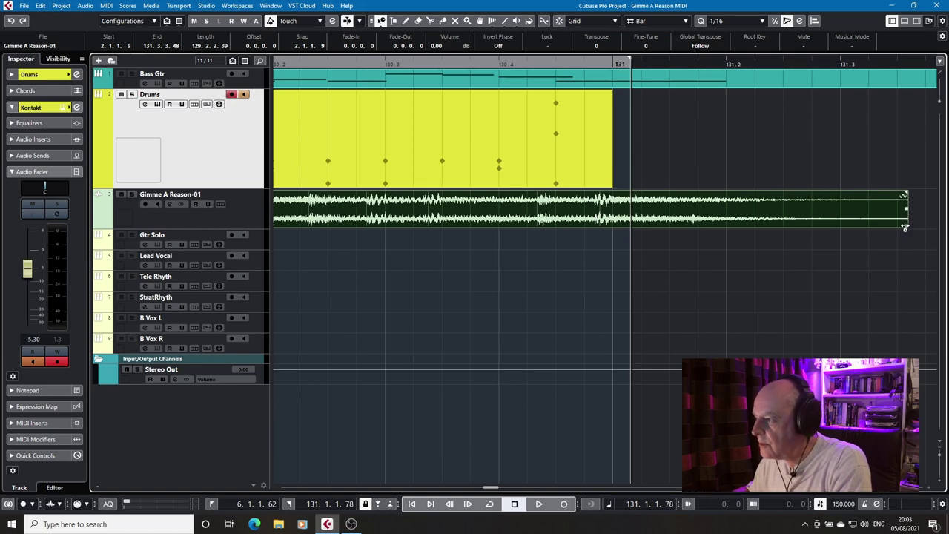
pyautogui.moveTo(908, 228); pyautogui.dragTo(870, 229)
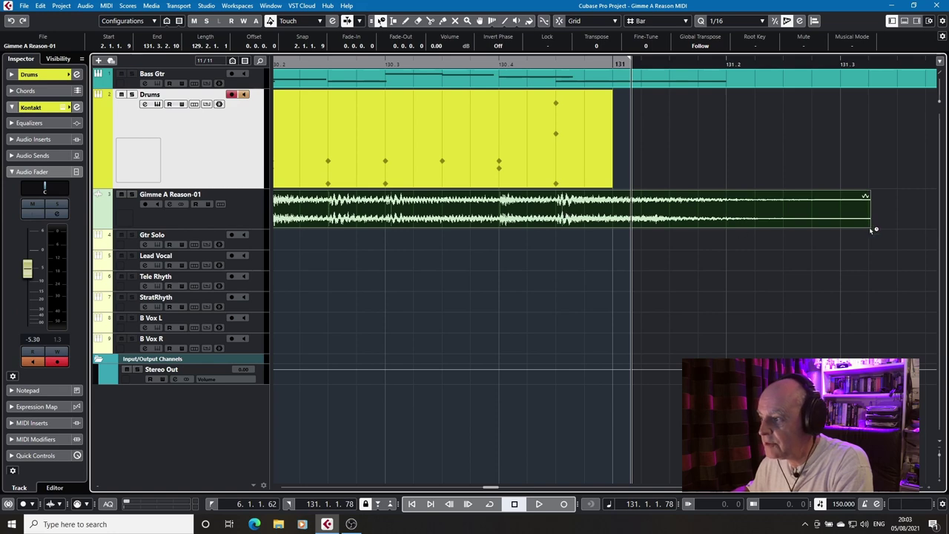
# Compress the event's end slightly, then in Normal Sizing nudge the event later
pyautogui.moveTo(871, 229); pyautogui.dragTo(864, 229)
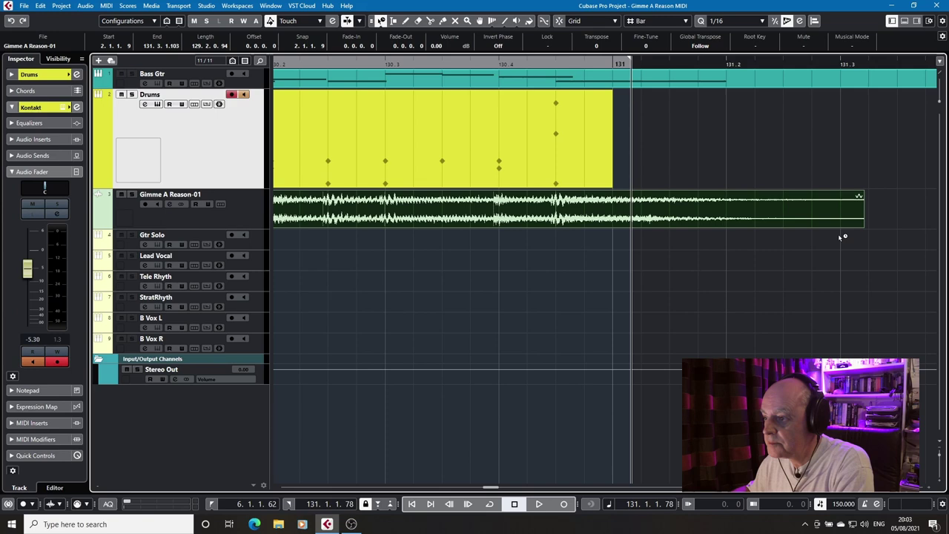
pyautogui.moveTo(862, 229); pyautogui.dragTo(850, 229)
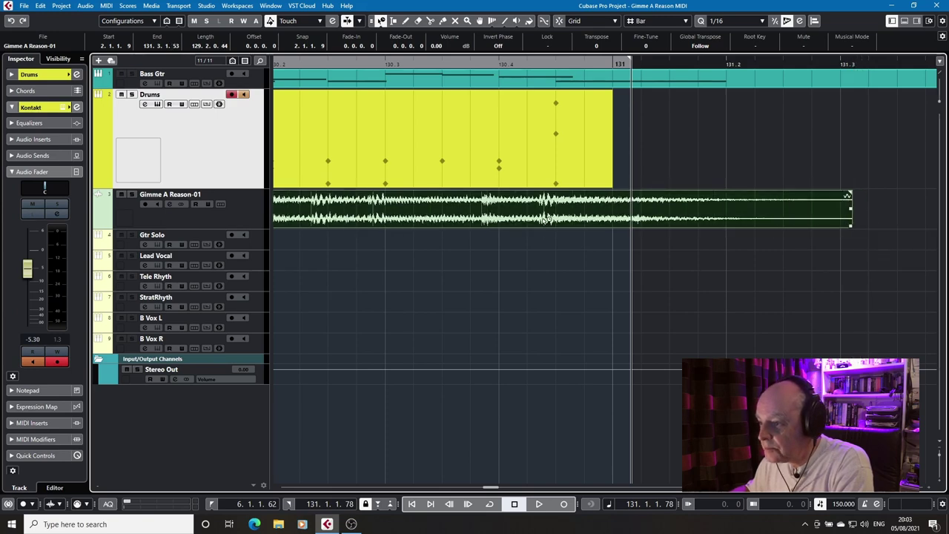
pyautogui.click(380, 21)
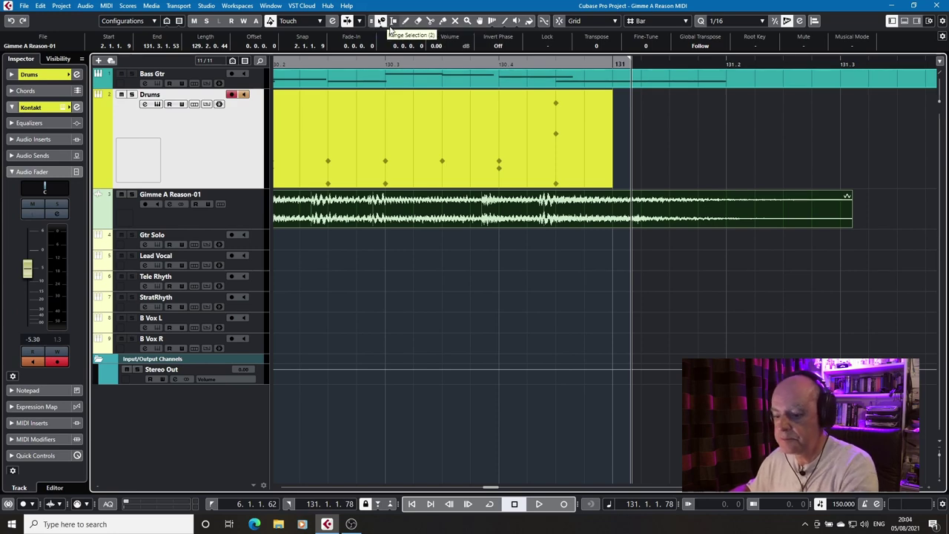
pyautogui.moveTo(545, 214); pyautogui.dragTo(568, 217)
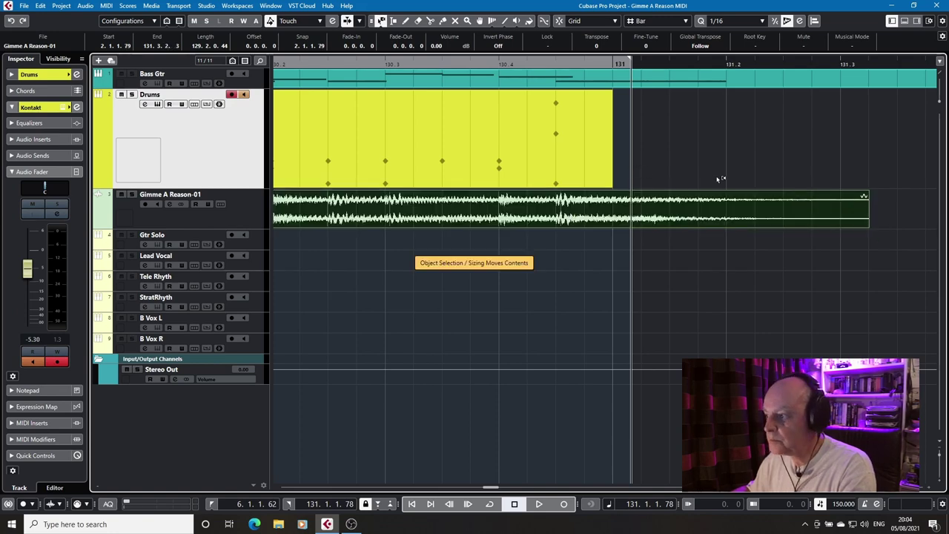
# Stretch the event's end to 131.3.1.119 and nudge it to start at 2.1.1.119
pyautogui.press('1')
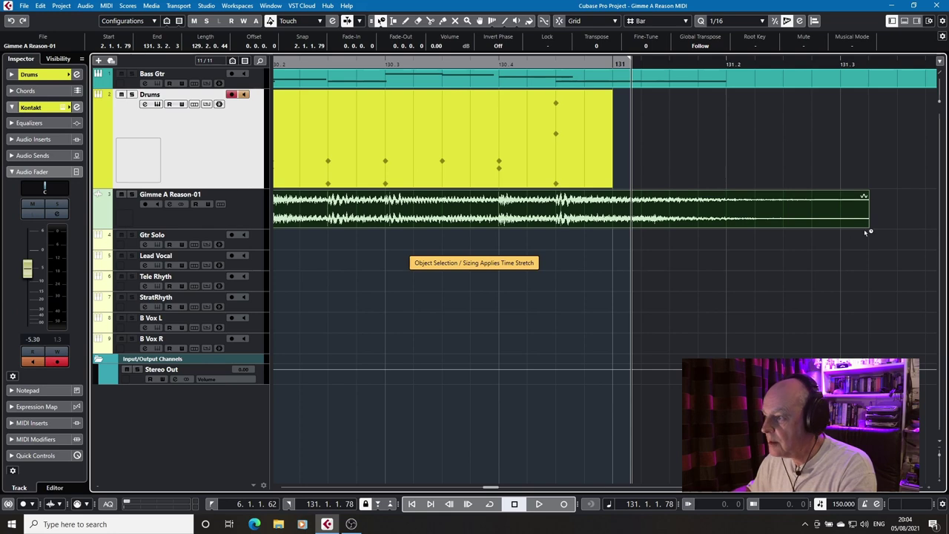
pyautogui.moveTo(870, 230); pyautogui.dragTo(859, 228)
pyautogui.press('1')
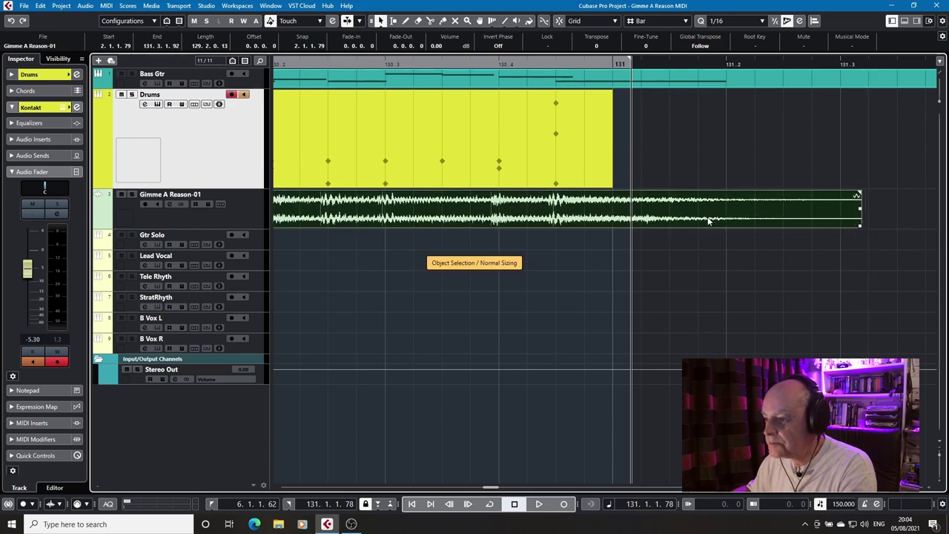
pyautogui.press('1')
pyautogui.press('1')
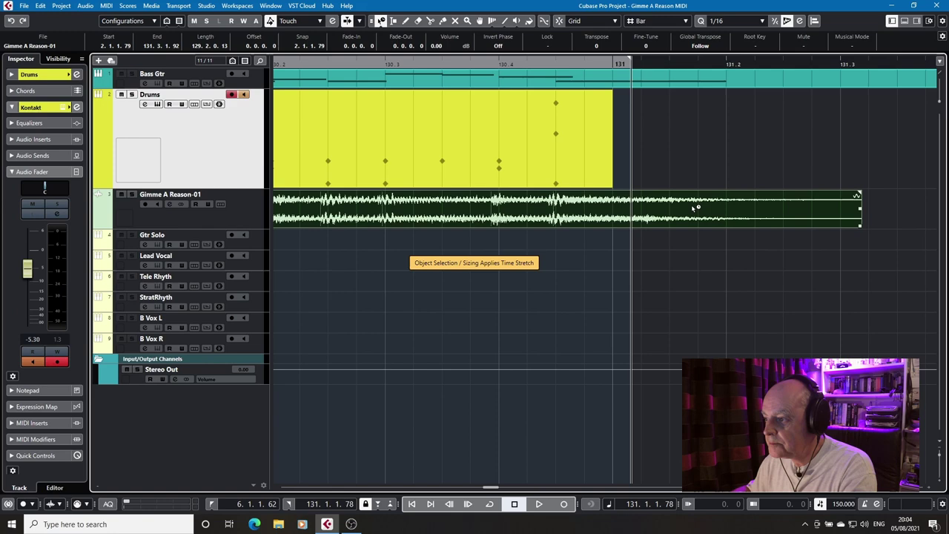
pyautogui.moveTo(691, 206); pyautogui.dragTo(703, 214)
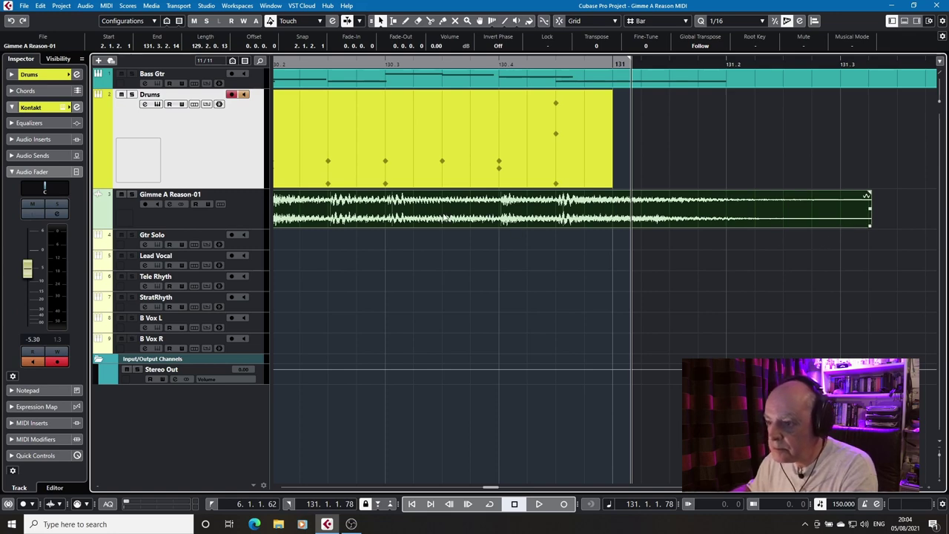
pyautogui.moveTo(431, 212); pyautogui.dragTo(431, 214)
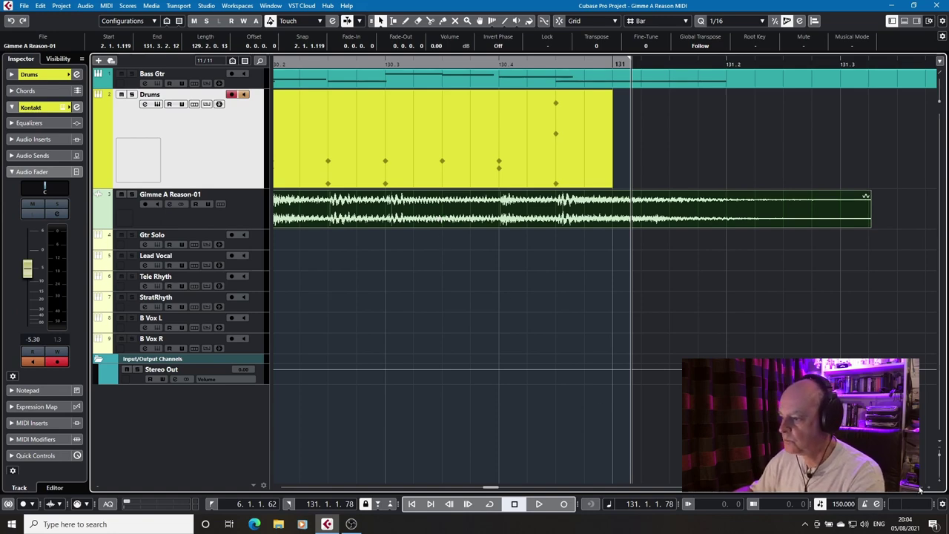
pyautogui.moveTo(918, 491); pyautogui.dragTo(911, 491)
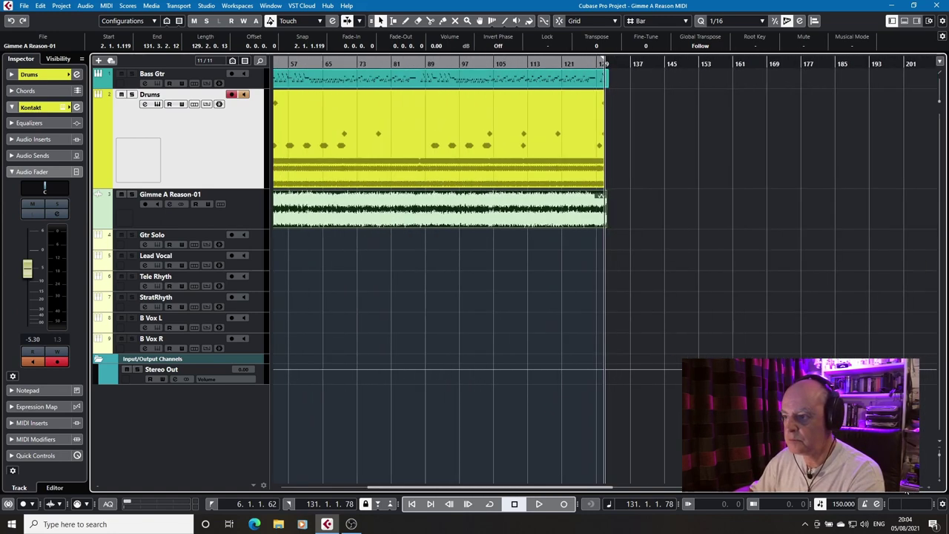
# Move the event earlier to start at 1.4.4.115, aligning its opening hits with bar 6
pyautogui.press('KP_1')
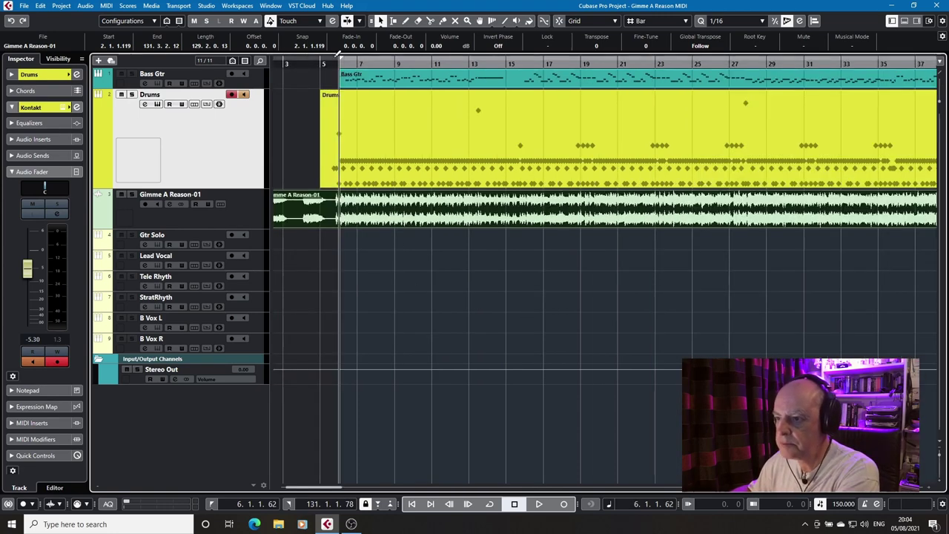
pyautogui.moveTo(336, 66); pyautogui.dragTo(339, 208)
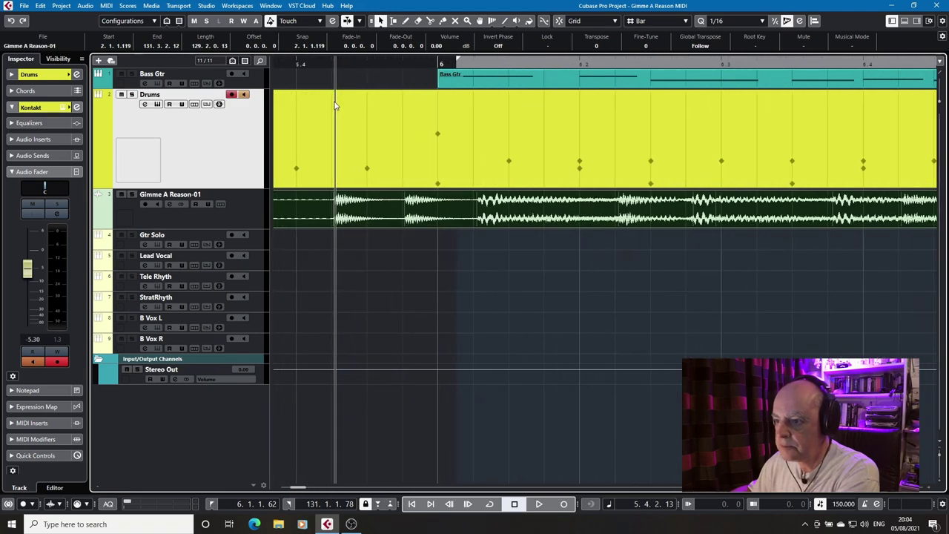
pyautogui.moveTo(430, 215); pyautogui.dragTo(396, 217)
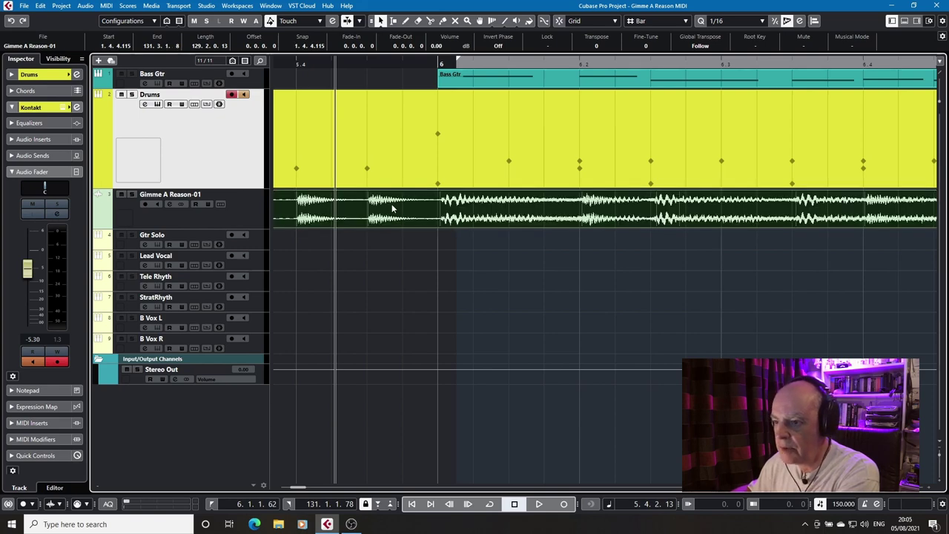
pyautogui.press('KP_2')
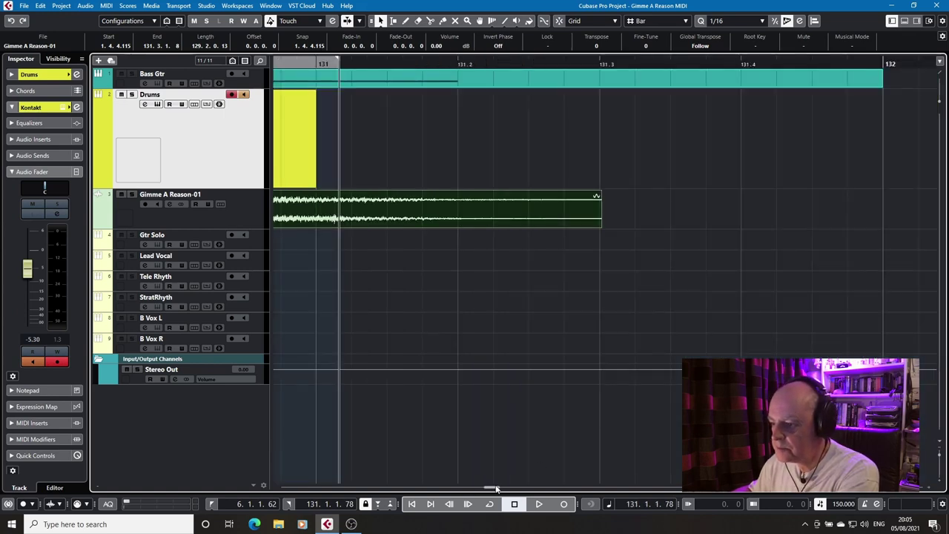
# Time-stretch the event's end back to 131.2.4.8, length 129.1.3.13
pyautogui.moveTo(497, 488); pyautogui.dragTo(495, 489)
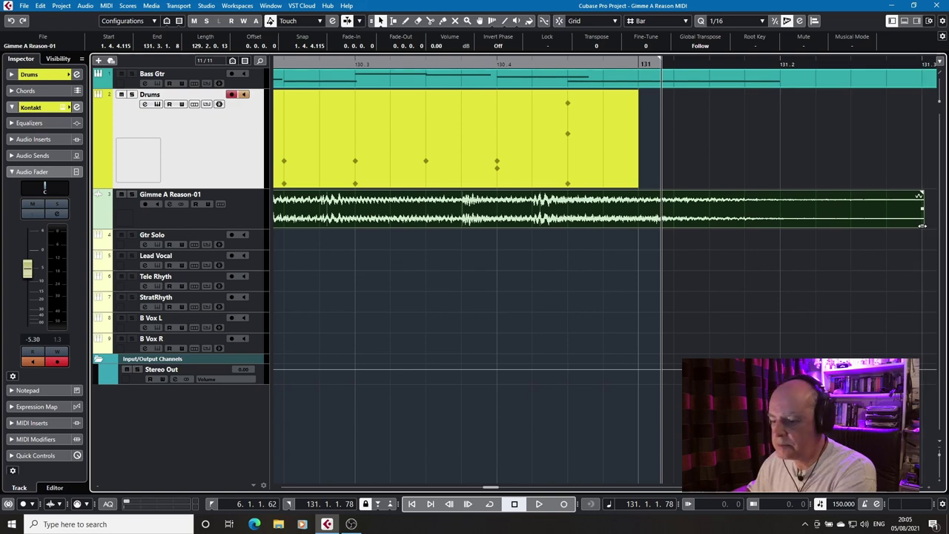
pyautogui.press('1')
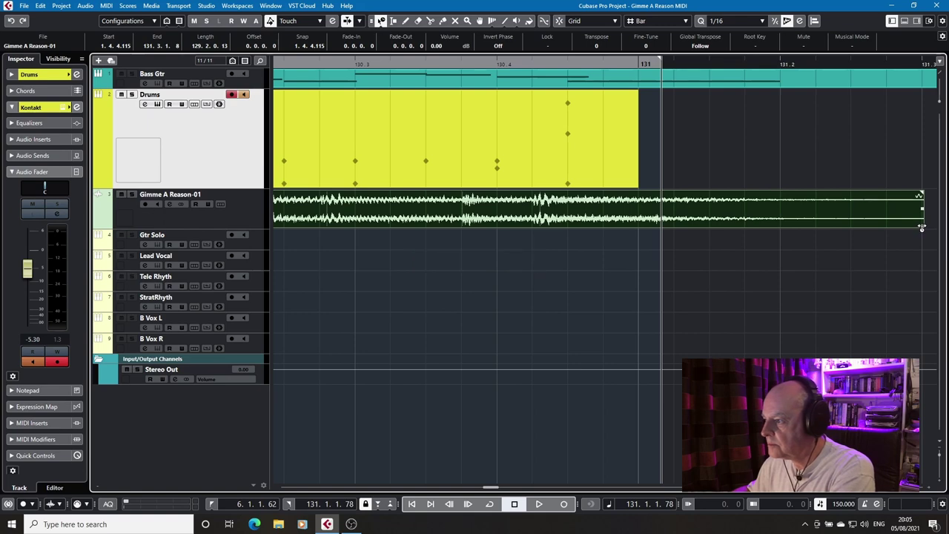
pyautogui.moveTo(922, 228); pyautogui.dragTo(888, 227)
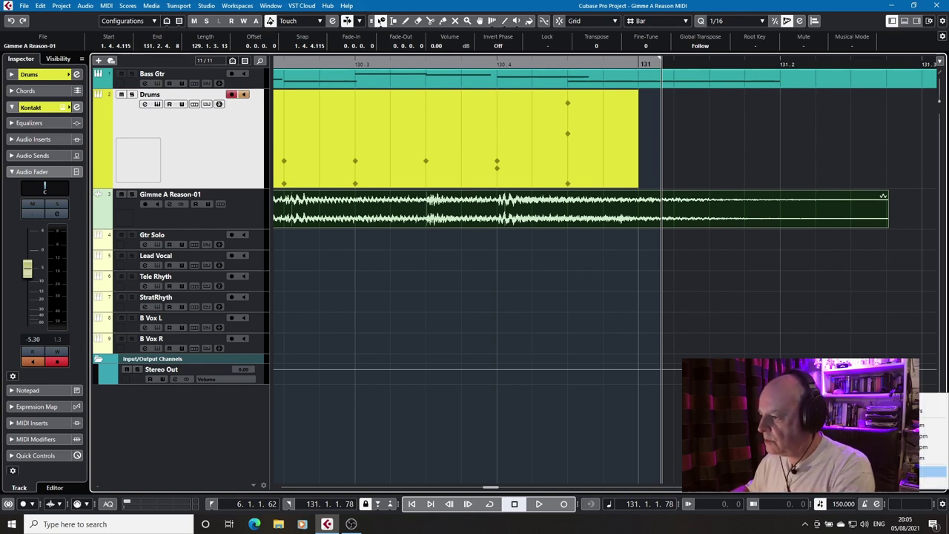
# Solo the Drums track and play it from bar 127
pyautogui.press('g')
pyautogui.press('g')
pyautogui.press('g')
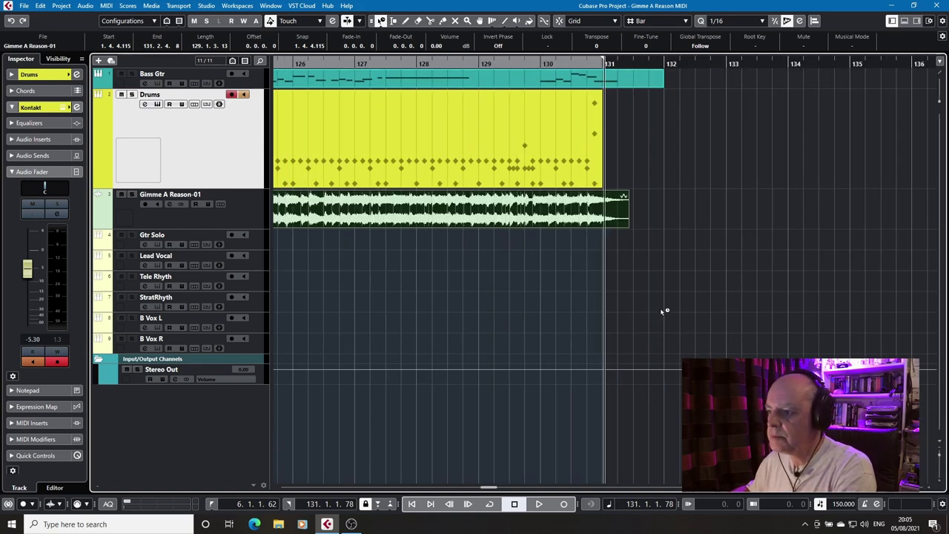
pyautogui.click(358, 63)
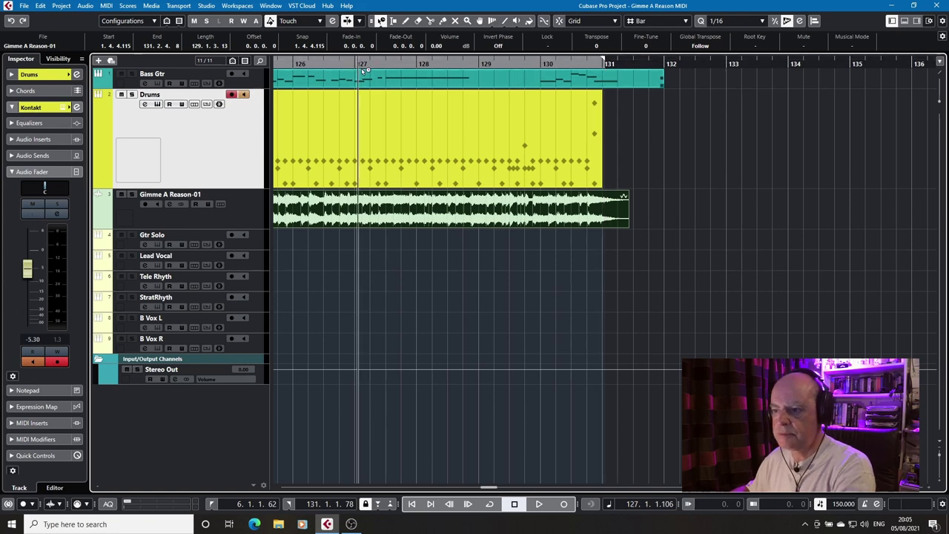
pyautogui.click(413, 127)
pyautogui.click(124, 105)
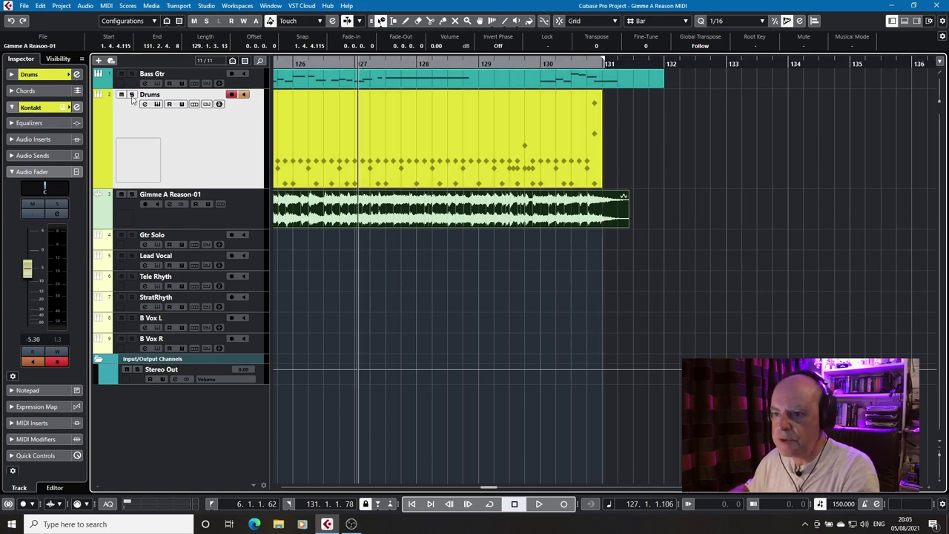
pyautogui.click(131, 95)
pyautogui.press('space')
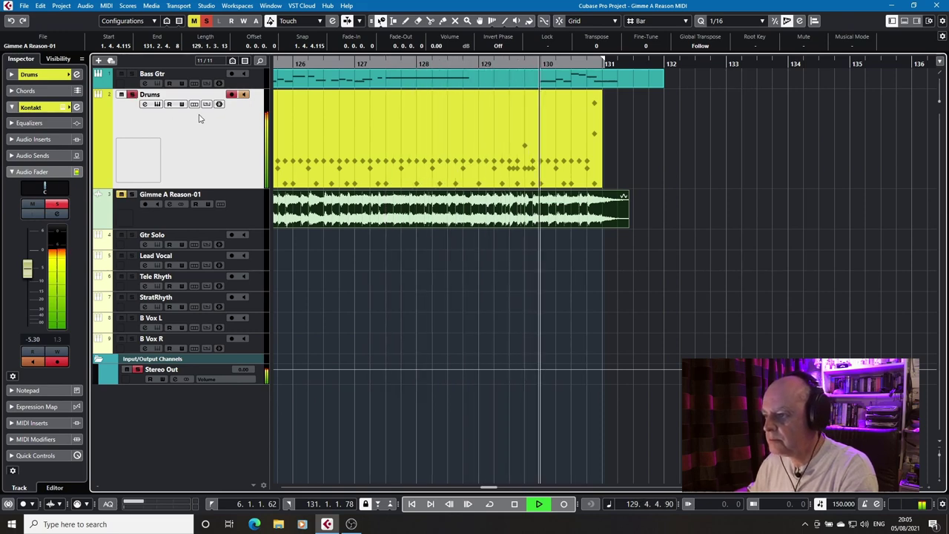
pyautogui.press('space')
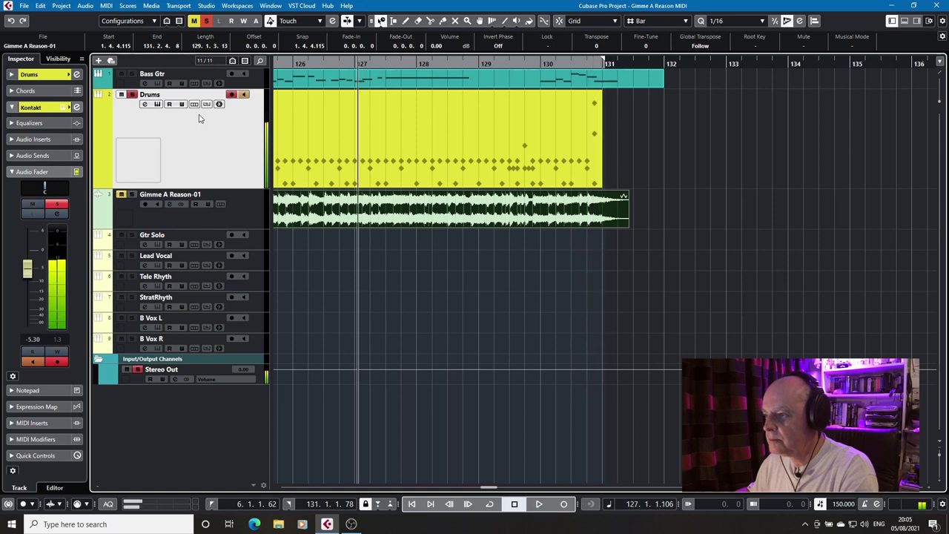
# Solo Gimme A Reason-01 with Drums muted, play it, and lower its level to -7.30 dB
pyautogui.click(132, 194)
pyautogui.click(121, 94)
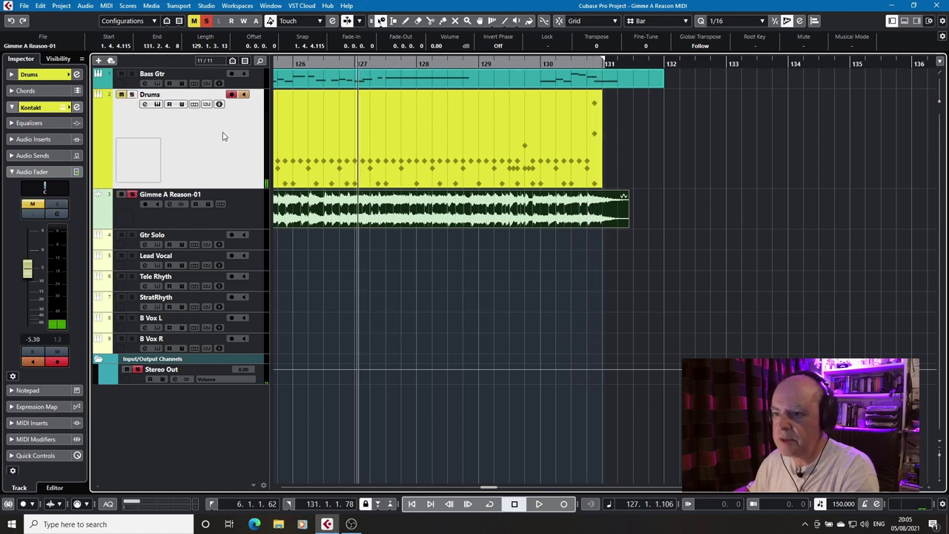
pyautogui.click(313, 167)
pyautogui.press('space')
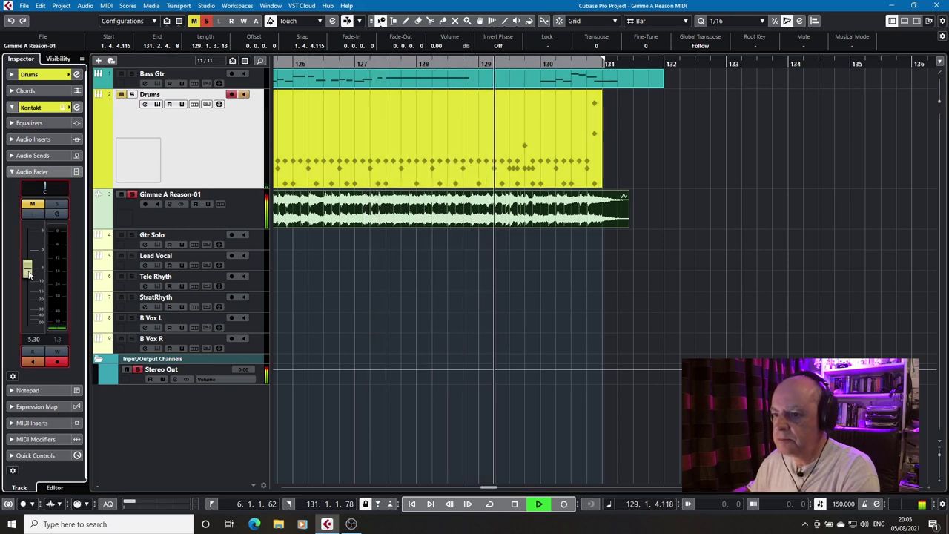
pyautogui.click(200, 214)
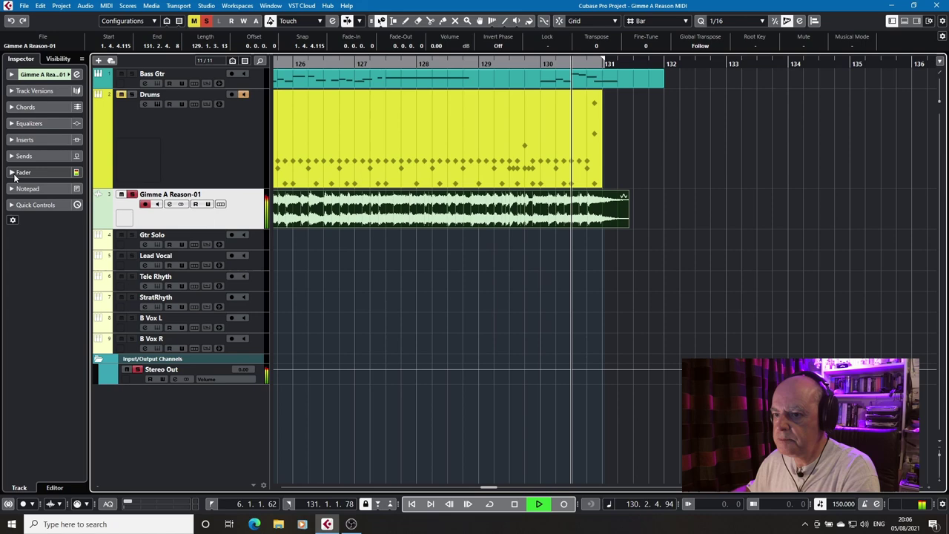
pyautogui.click(44, 172)
pyautogui.moveTo(27, 252); pyautogui.dragTo(26, 275)
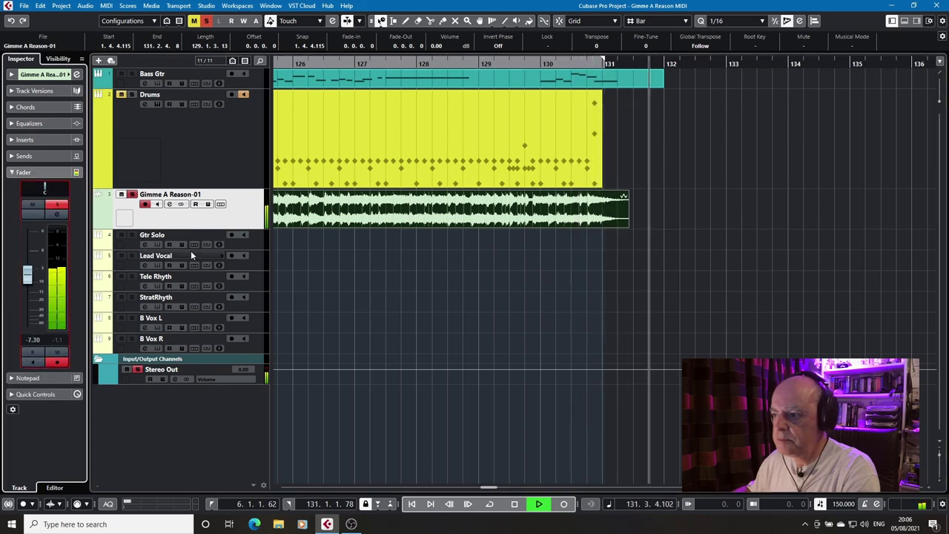
pyautogui.press('space')
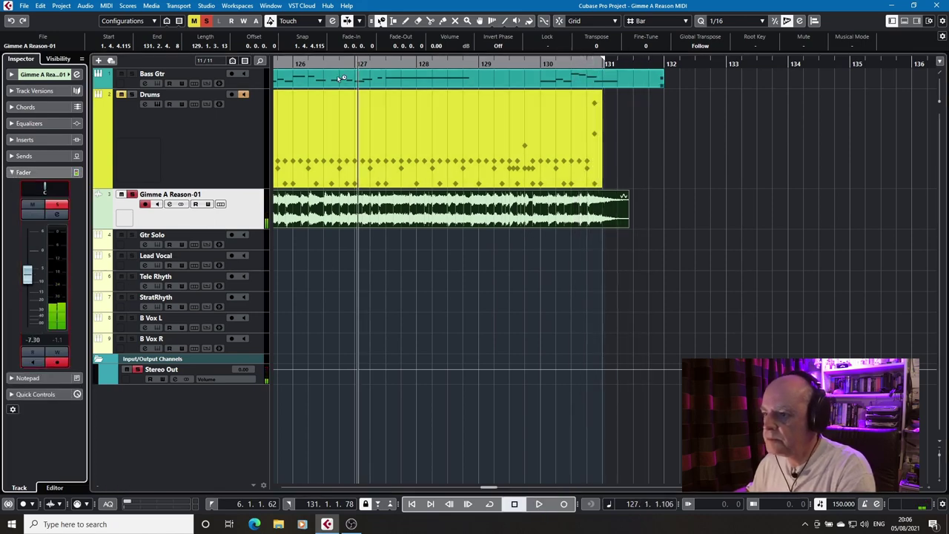
# Clear solo and mute and play drums and cassette track together
pyautogui.click(132, 194)
pyautogui.press('space')
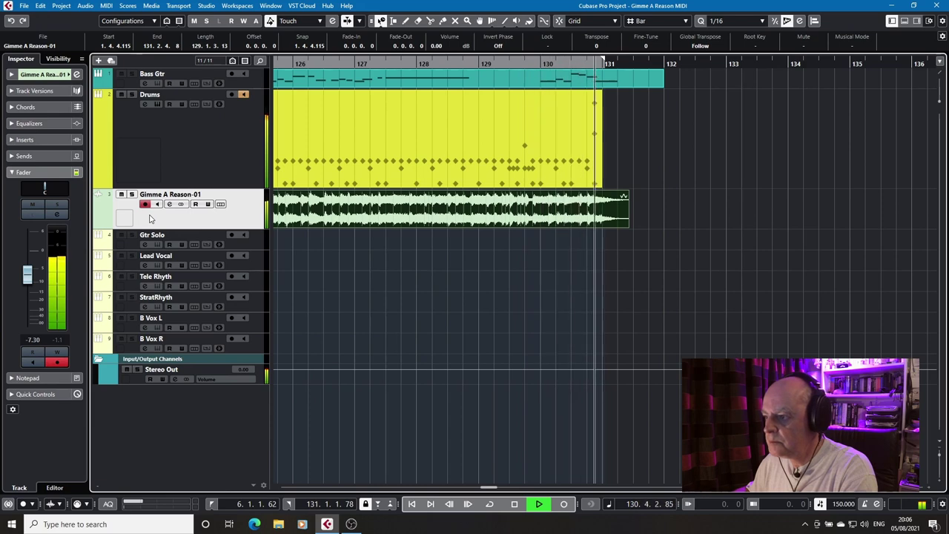
pyautogui.press('space')
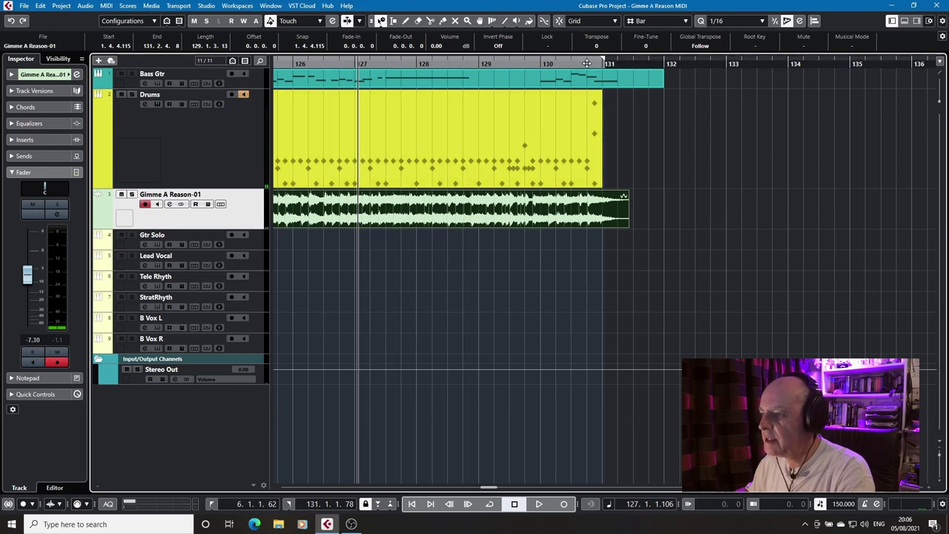
# Zoom in around bar 131 and time-stretch the cassette event's end slightly later, to 131.3.1.95
pyautogui.moveTo(594, 59); pyautogui.dragTo(588, 88)
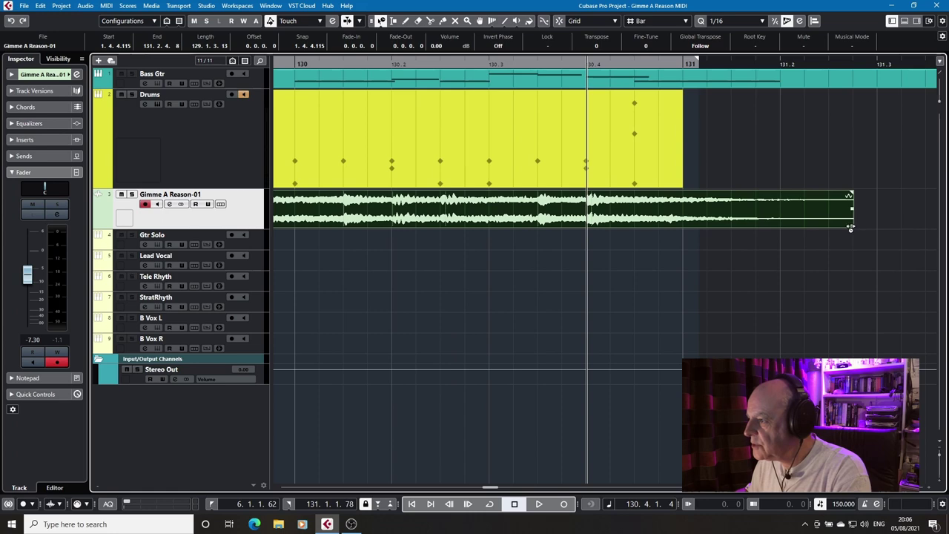
pyautogui.moveTo(850, 229); pyautogui.dragTo(897, 229)
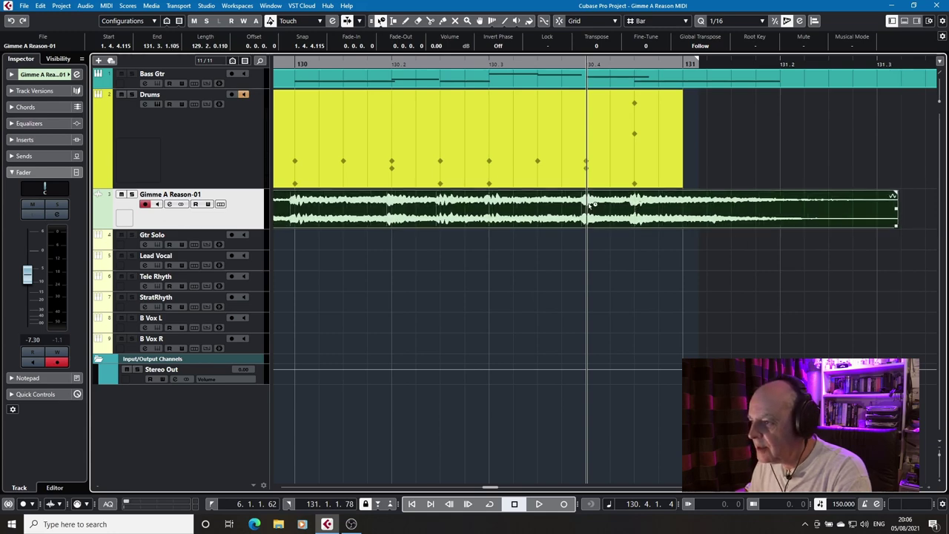
pyautogui.press('1')
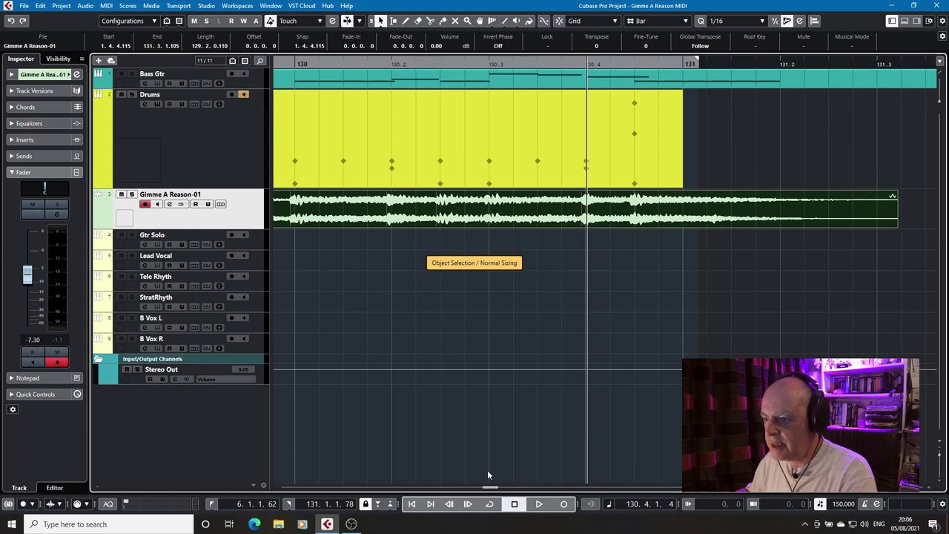
pyautogui.press('1')
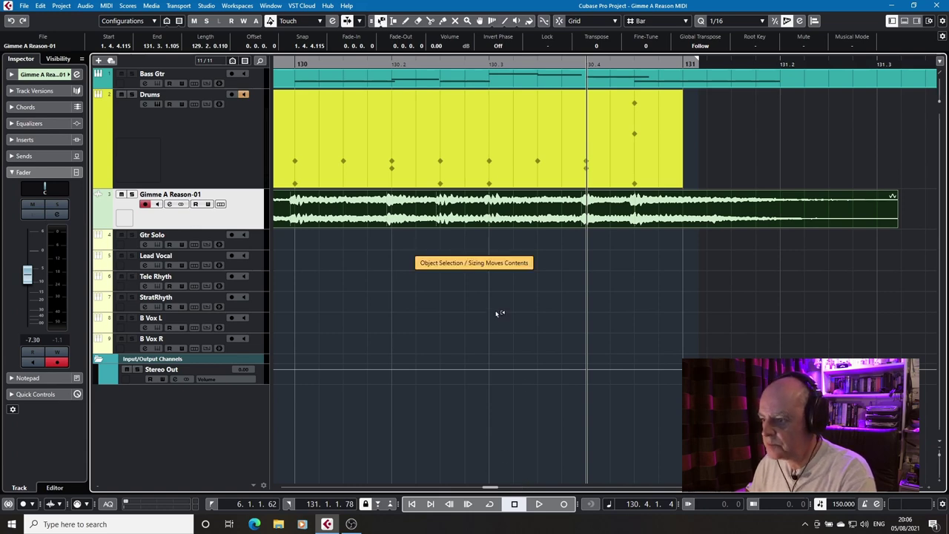
pyautogui.press('1')
# With Normal Sizing at the left locator, shift the event's start to 1.4.4.106
pyautogui.press('KP_1')
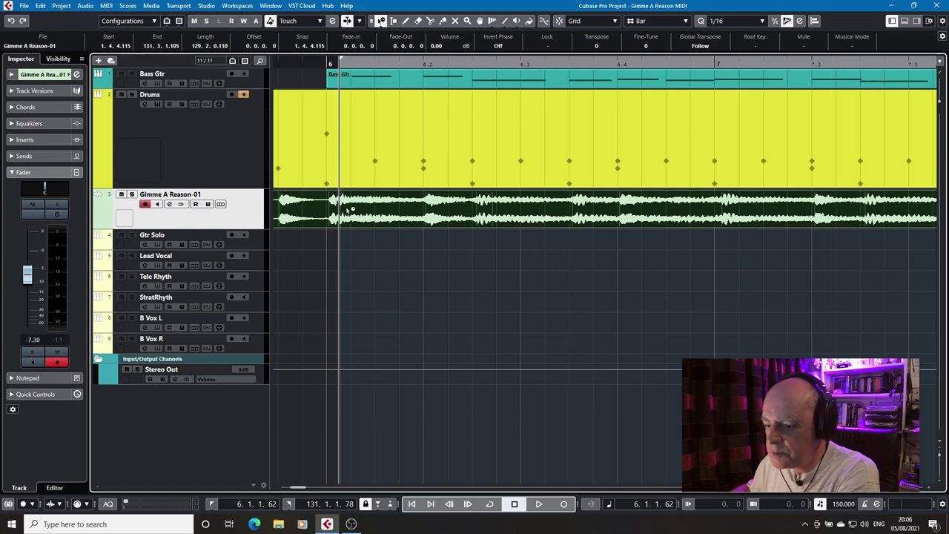
pyautogui.press('1')
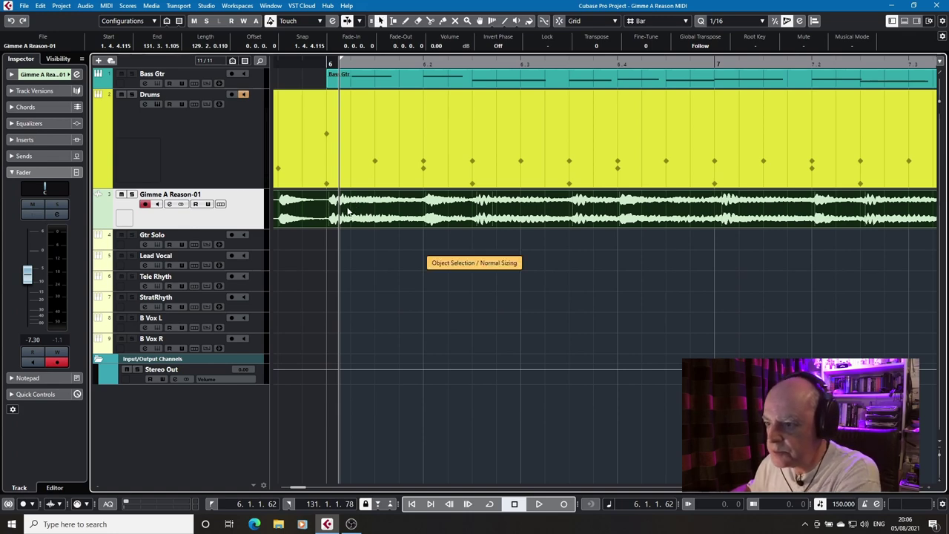
pyautogui.moveTo(348, 213); pyautogui.dragTo(347, 213)
pyautogui.moveTo(303, 488); pyautogui.dragTo(303, 490)
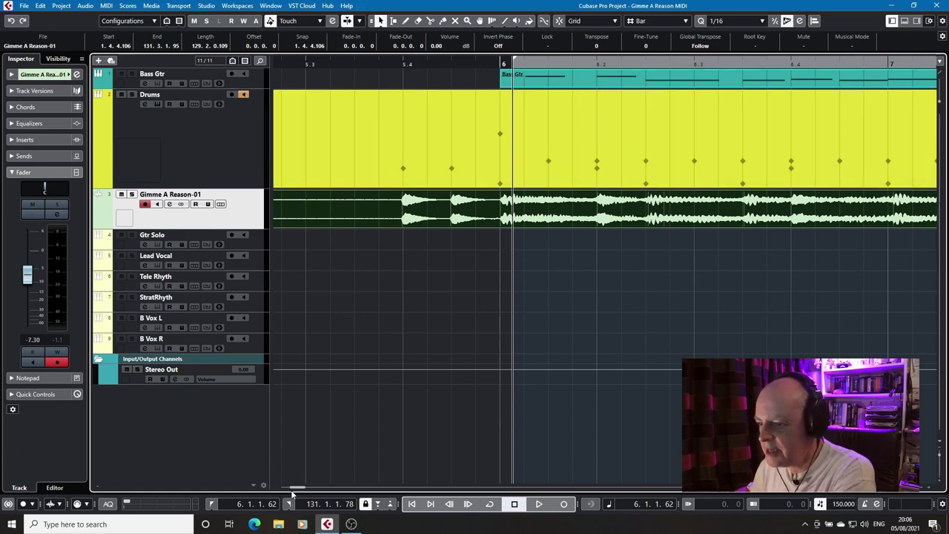
pyautogui.moveTo(298, 491); pyautogui.dragTo(335, 494)
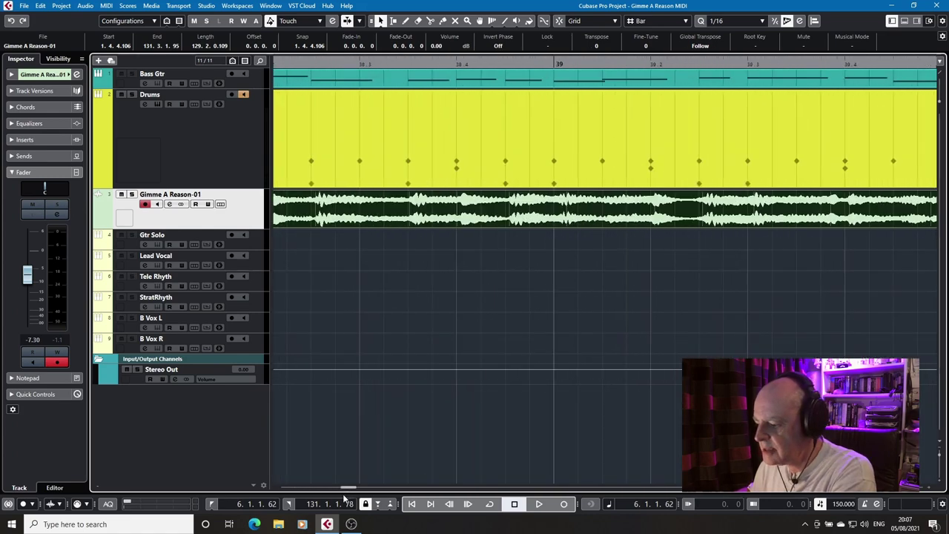
# Time-stretch the event's end out to 131.3.1.102 near bar 131, then return to the left locator
pyautogui.press('KP_2')
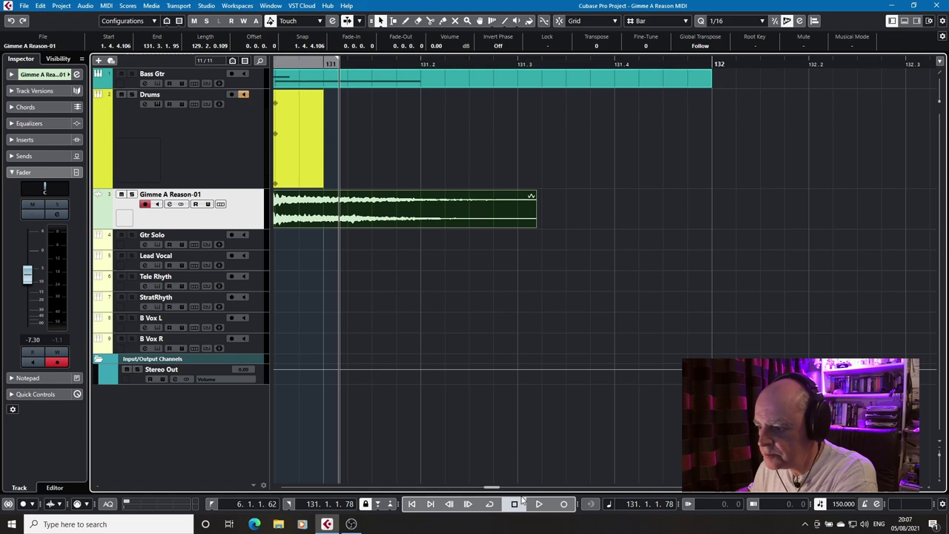
pyautogui.moveTo(503, 490); pyautogui.dragTo(499, 490)
pyautogui.hscroll(-2, 498, 490)
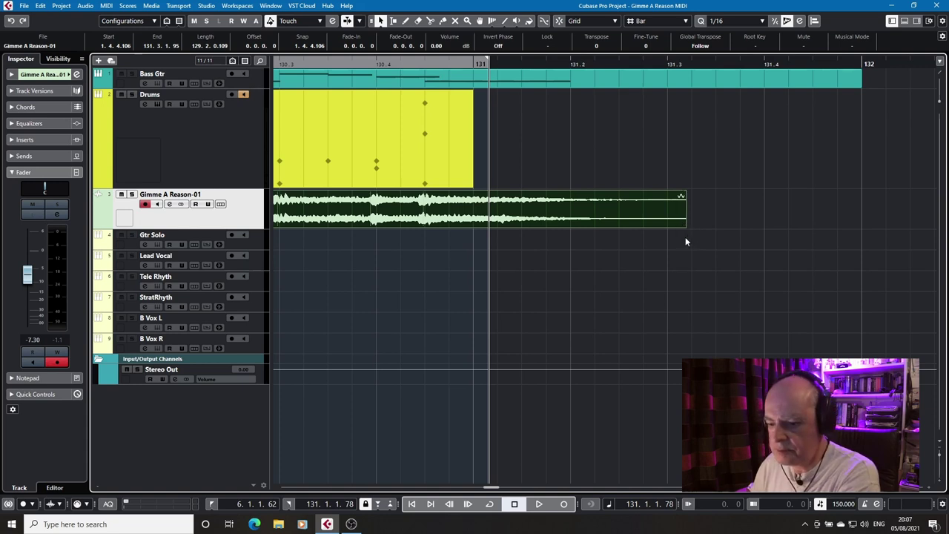
pyautogui.press('1')
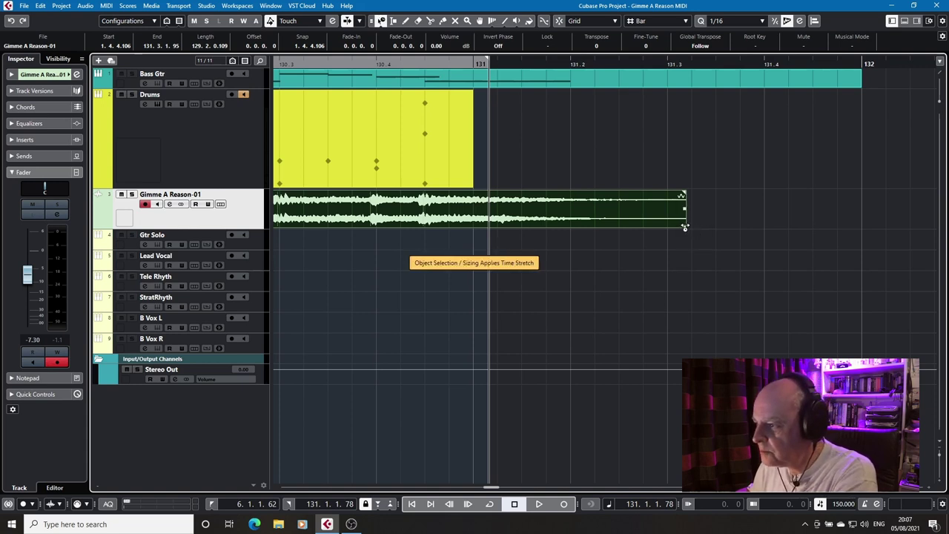
pyautogui.moveTo(685, 227); pyautogui.dragTo(686, 229)
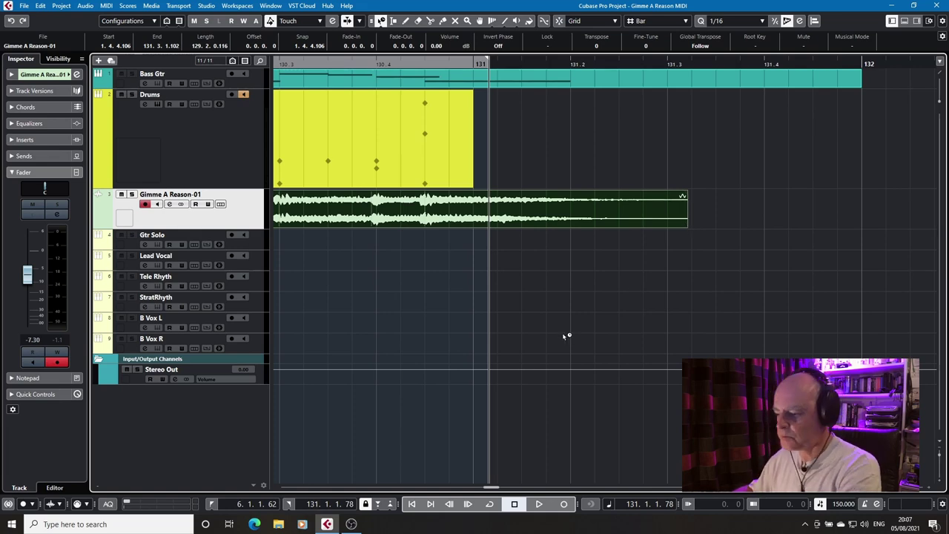
pyautogui.press('KP_1')
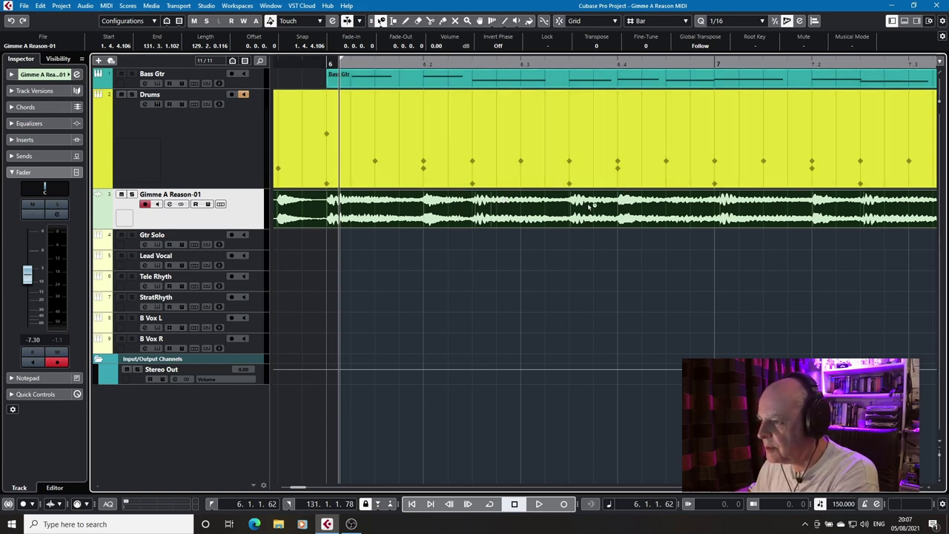
pyautogui.moveTo(299, 488); pyautogui.dragTo(293, 490)
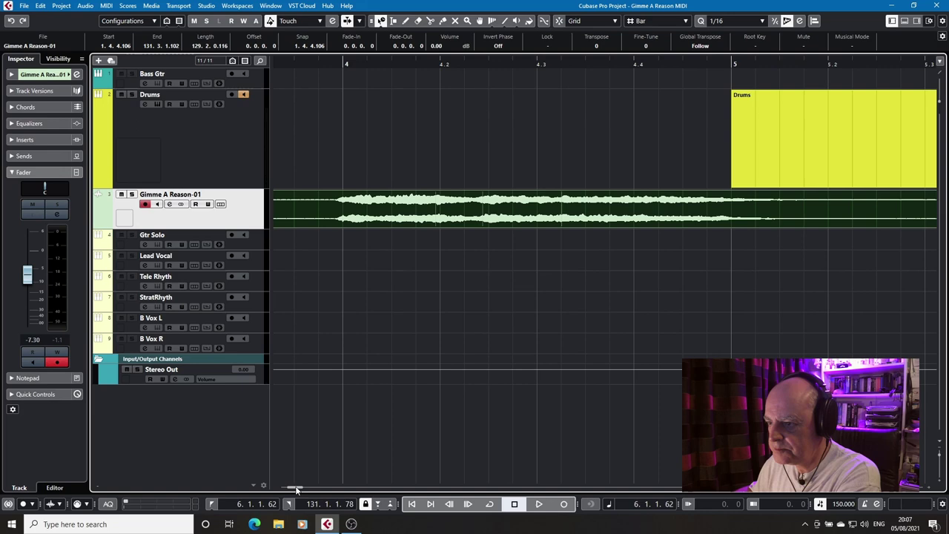
# Trim the event's start slightly later and audition it from just before bar 2
pyautogui.moveTo(295, 489); pyautogui.dragTo(293, 493)
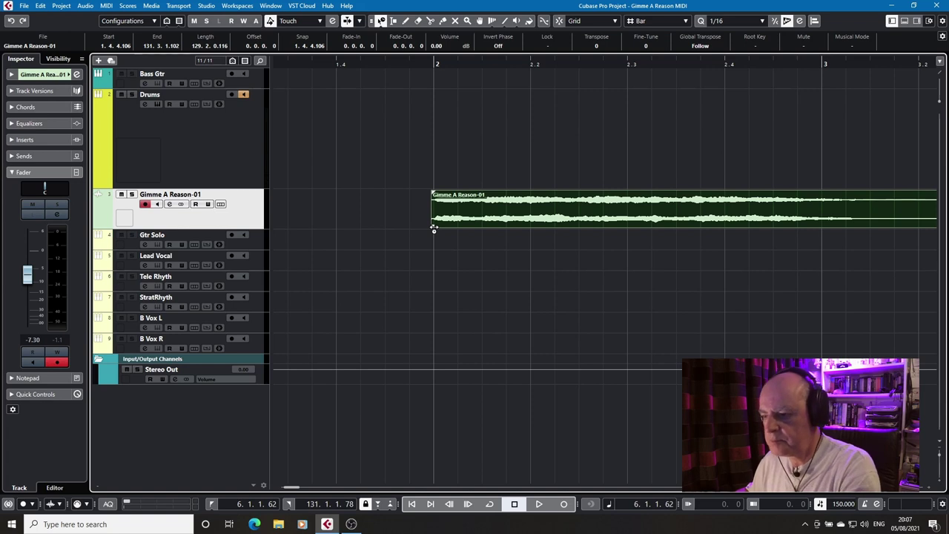
pyautogui.moveTo(434, 229); pyautogui.dragTo(435, 229)
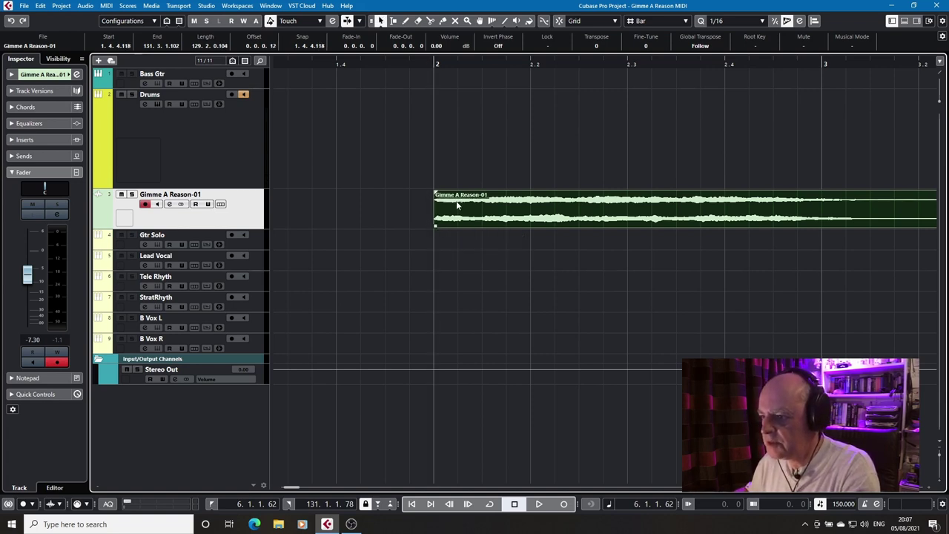
pyautogui.click(435, 61)
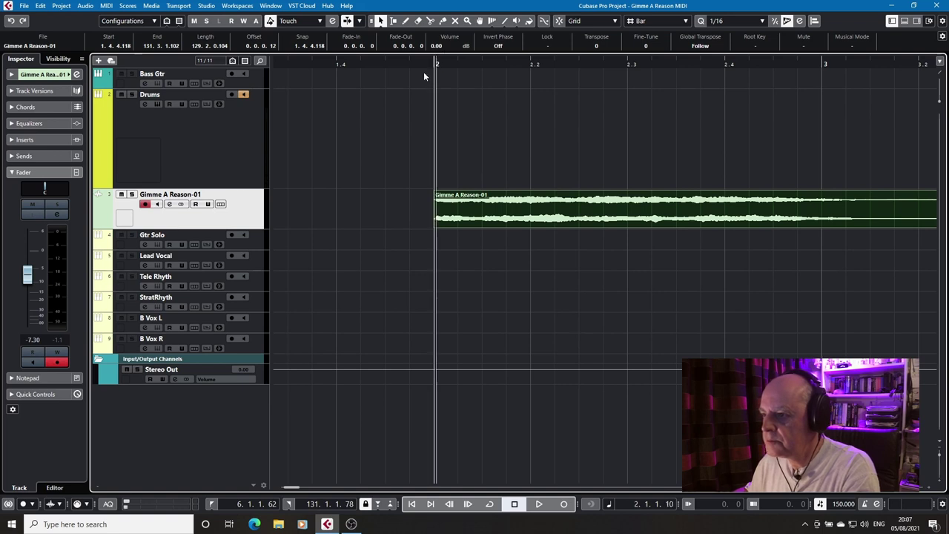
pyautogui.click(339, 66)
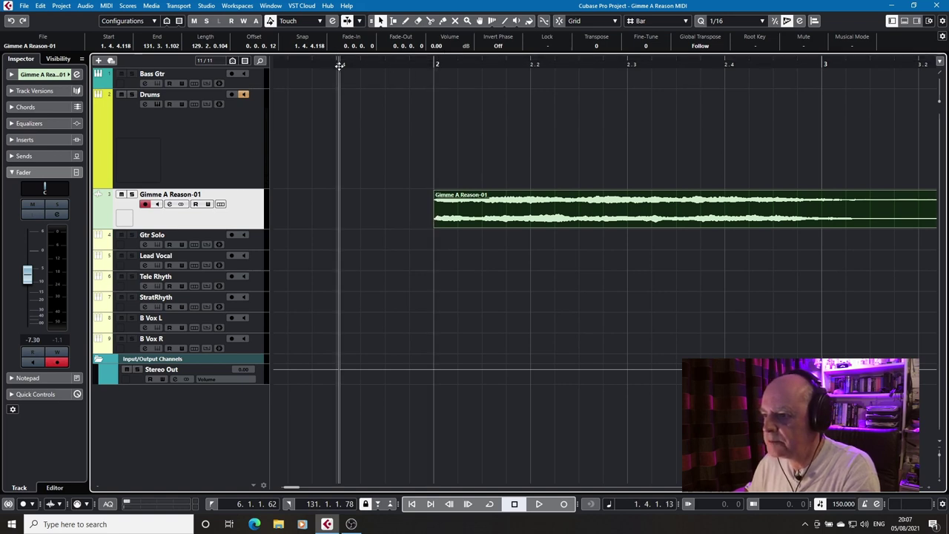
pyautogui.press('space')
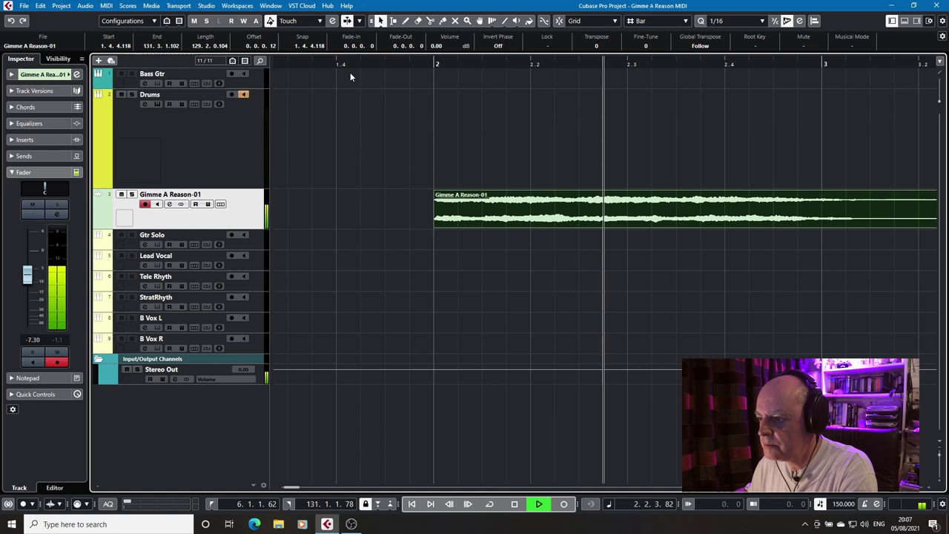
pyautogui.press('space')
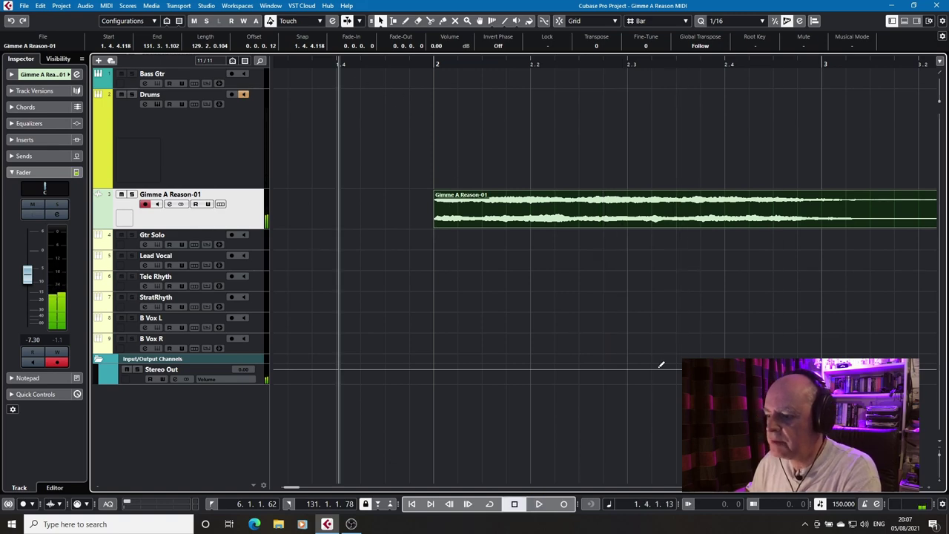
# Enlarge the audio track, zoom in on bar 2, trim the start to exactly 2.1.1.0, and play it back
pyautogui.moveTo(938, 456); pyautogui.dragTo(934, 477)
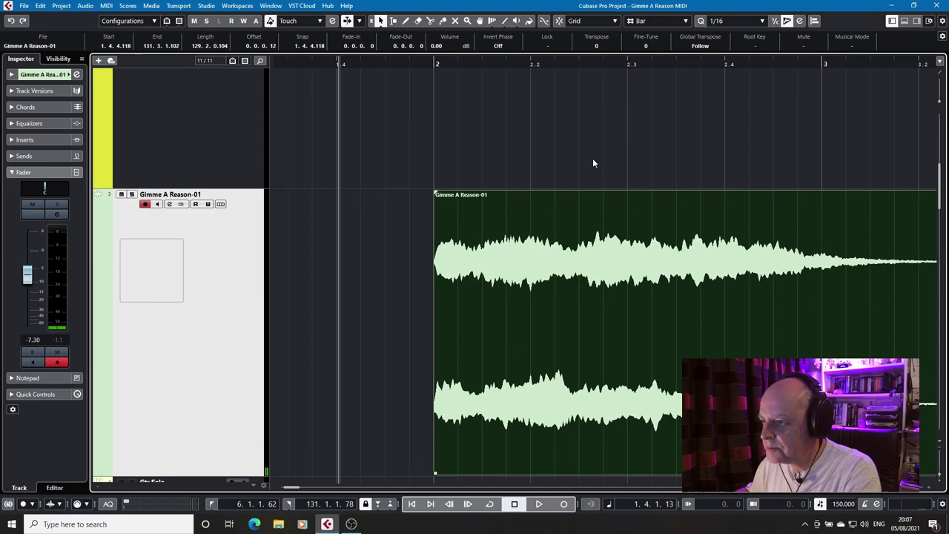
pyautogui.moveTo(442, 72); pyautogui.dragTo(436, 75)
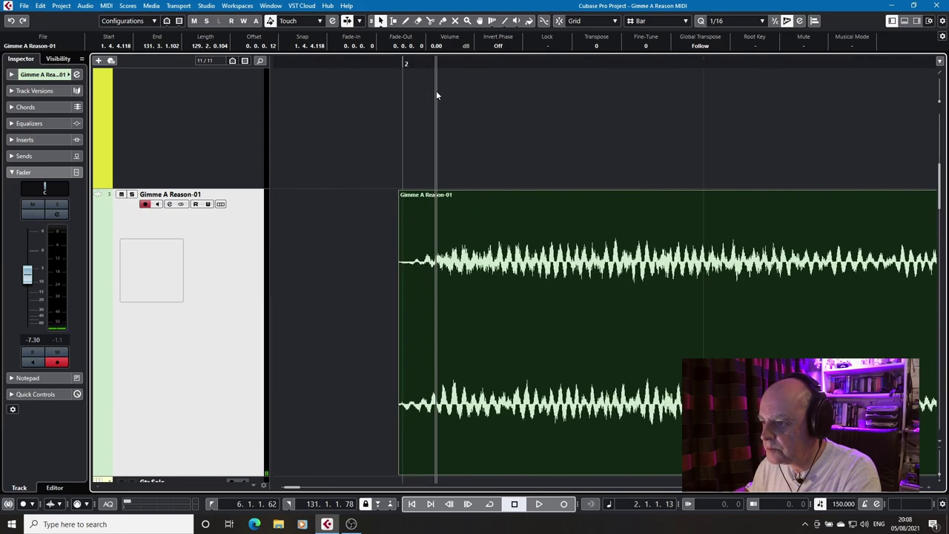
pyautogui.press('h')
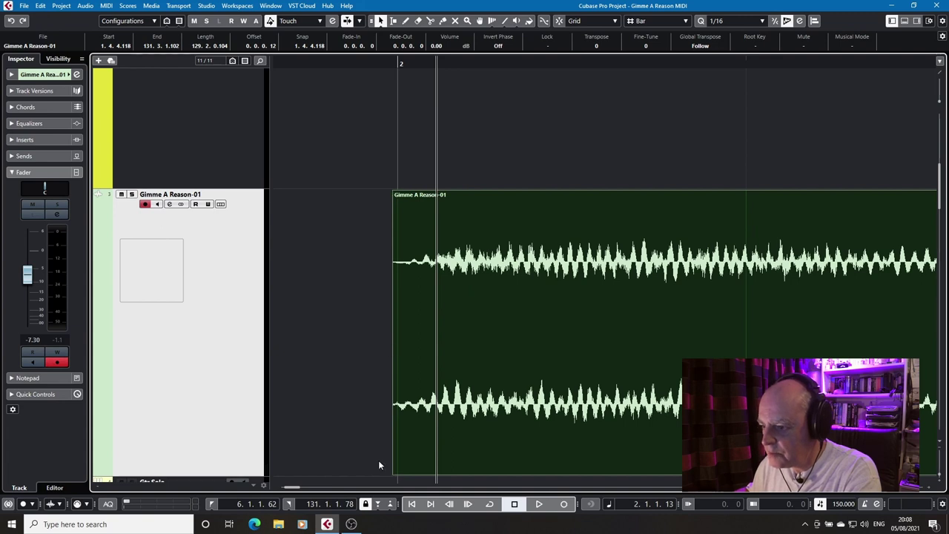
pyautogui.moveTo(394, 474); pyautogui.dragTo(400, 475)
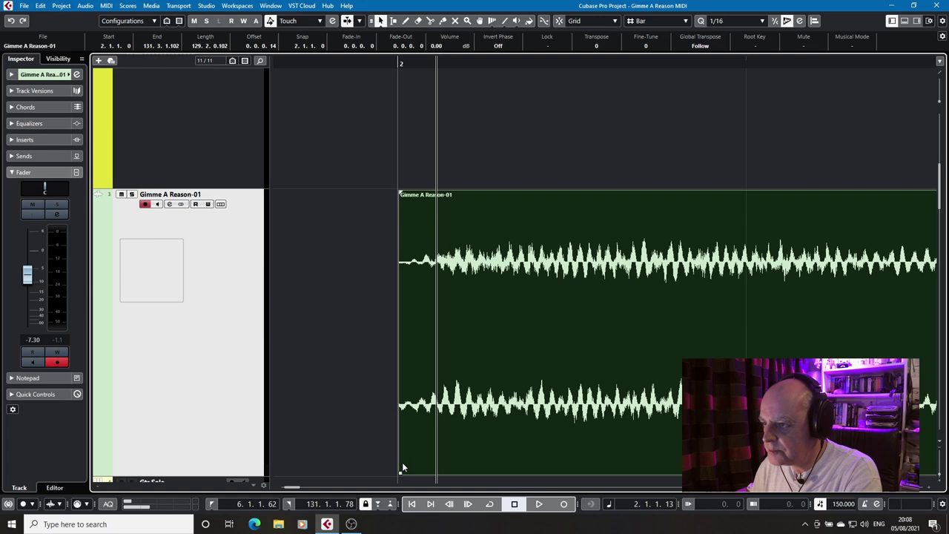
pyautogui.press('KP_Subtract')
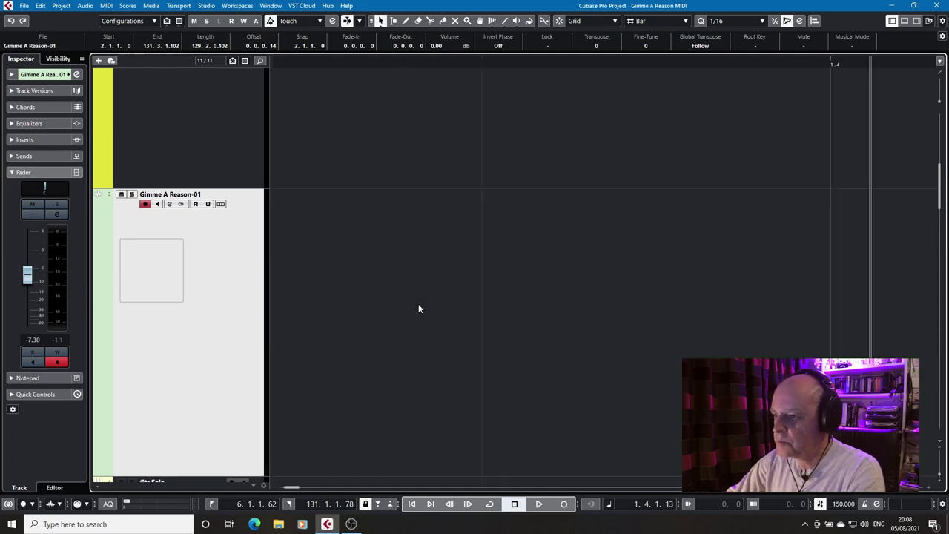
pyautogui.press('space')
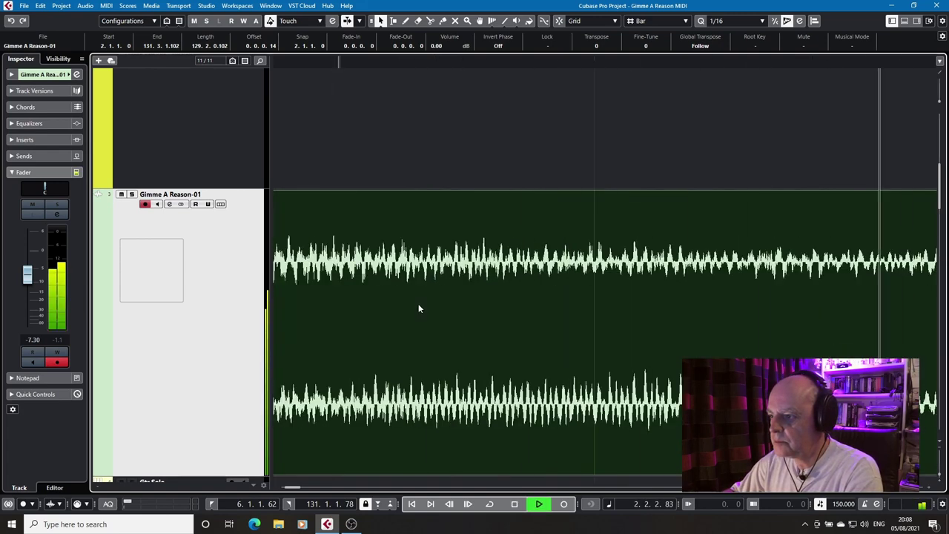
pyautogui.press('space')
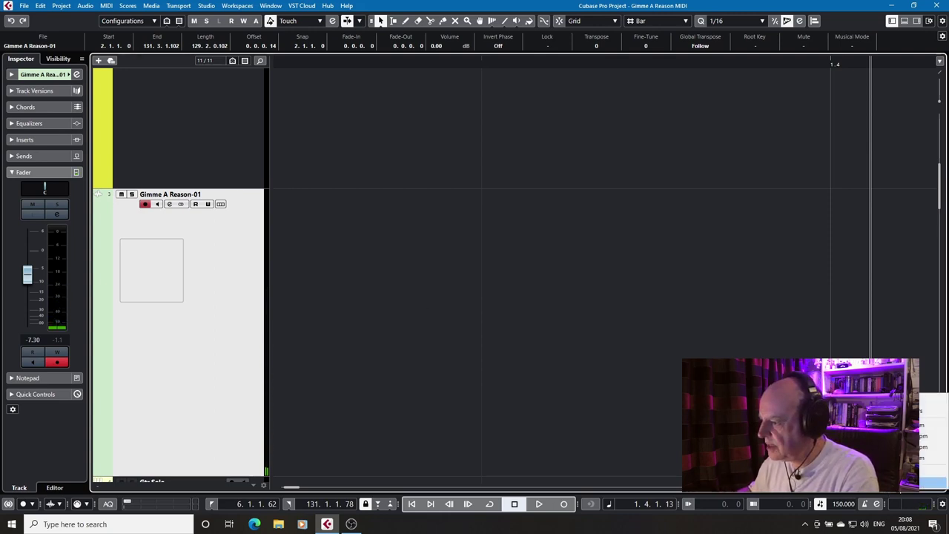
# Stop the transport and set the left locator to 5.4.4.116, just ahead of bar 6
pyautogui.press('g')
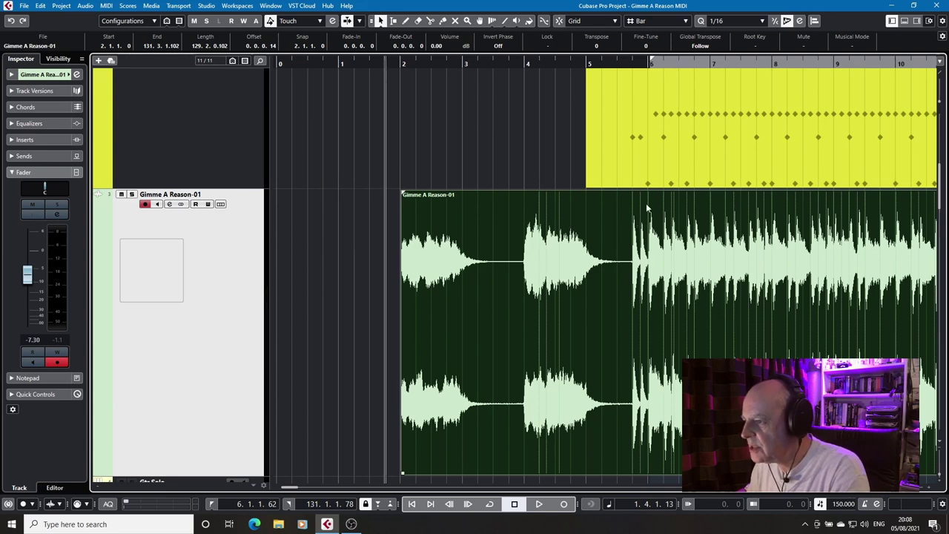
pyautogui.click(514, 503)
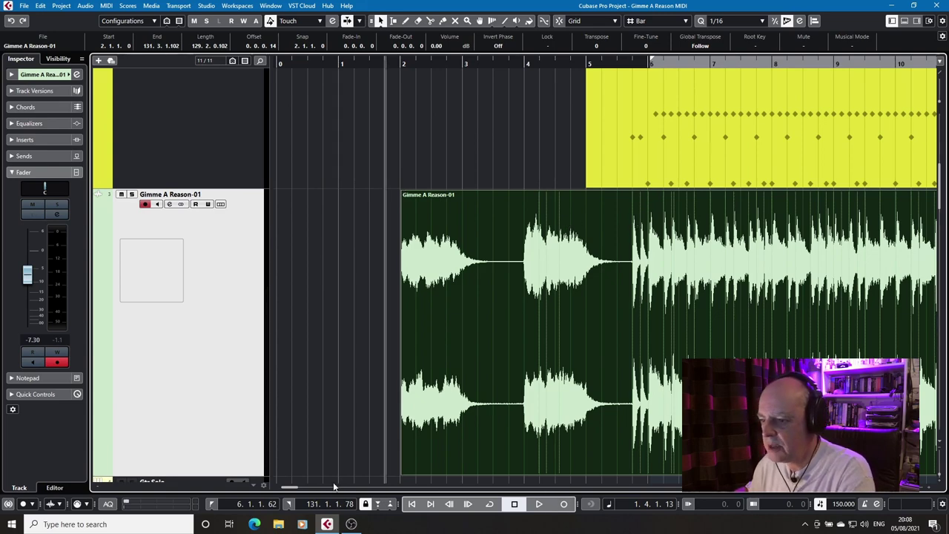
pyautogui.click(637, 63)
pyautogui.press('h')
pyautogui.press('h')
pyautogui.press('h')
pyautogui.press('h')
pyautogui.press('h')
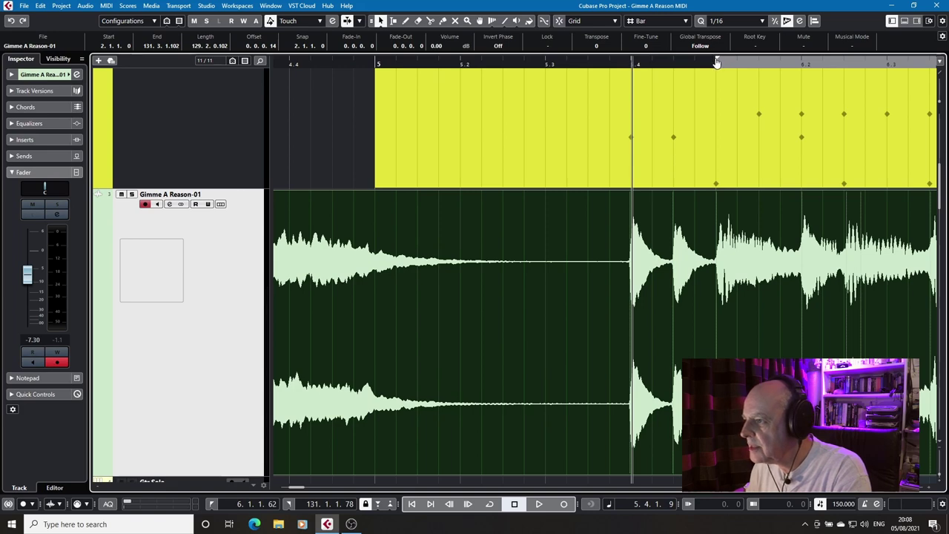
pyautogui.moveTo(717, 63); pyautogui.dragTo(716, 63)
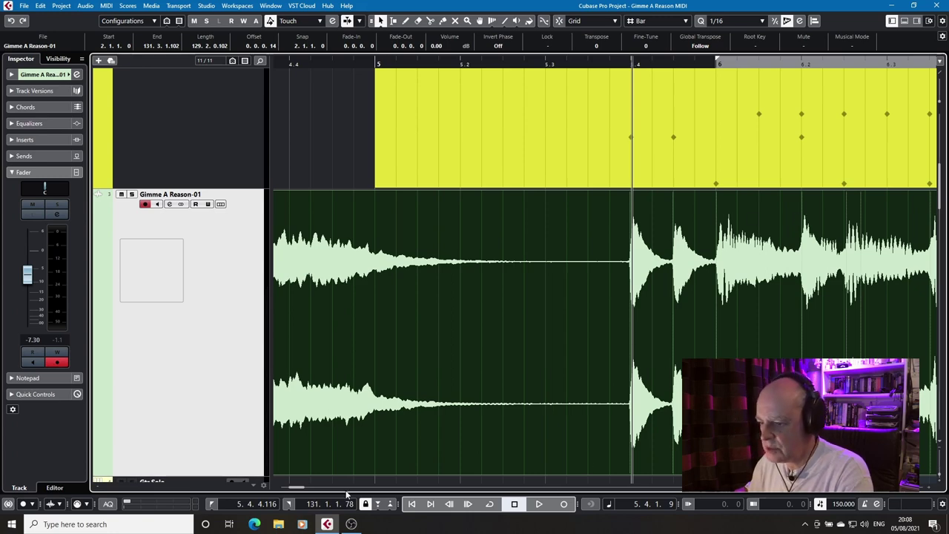
# At the right locator, time-stretch the event's right edge slightly later to about 131.3.2.7
pyautogui.press('KP_2')
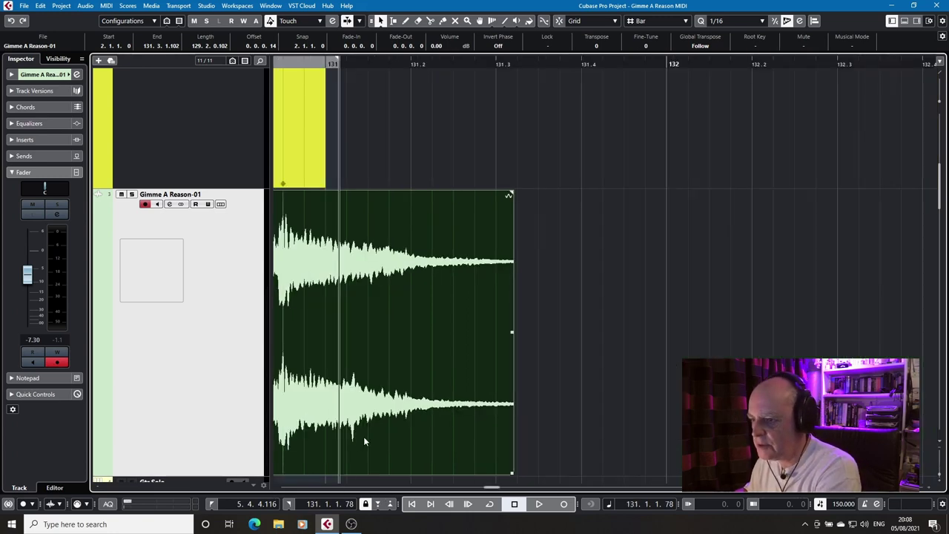
pyautogui.moveTo(491, 487); pyautogui.dragTo(490, 489)
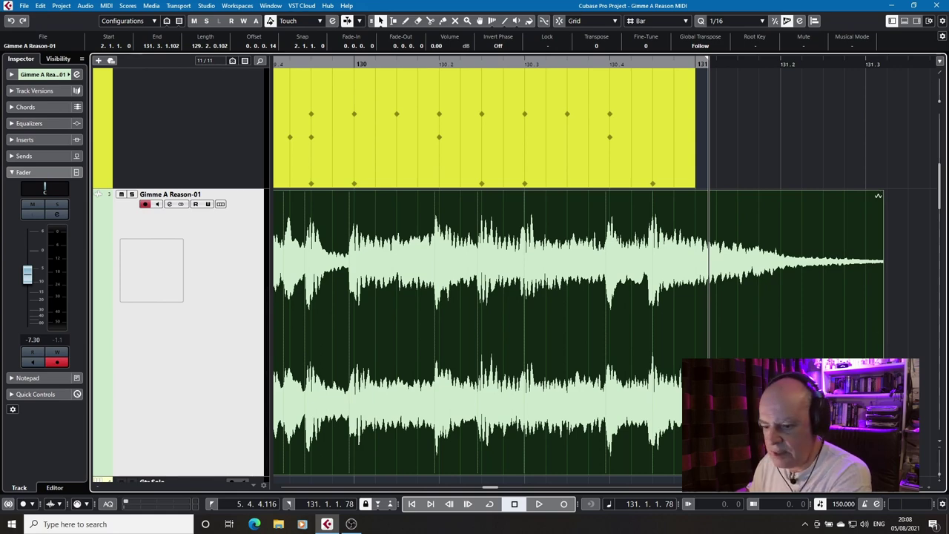
pyautogui.click(380, 21)
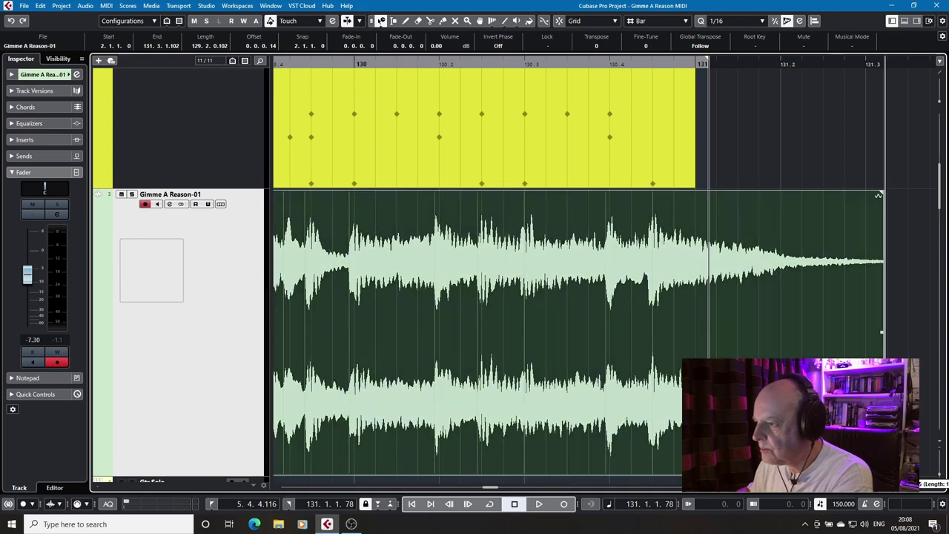
pyautogui.moveTo(882, 332); pyautogui.dragTo(884, 332)
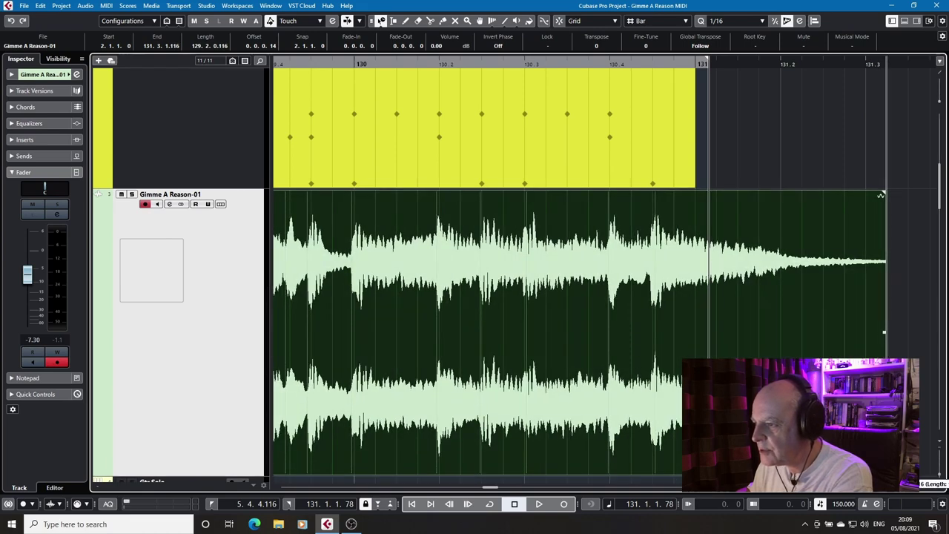
pyautogui.moveTo(884, 331); pyautogui.dragTo(884, 332)
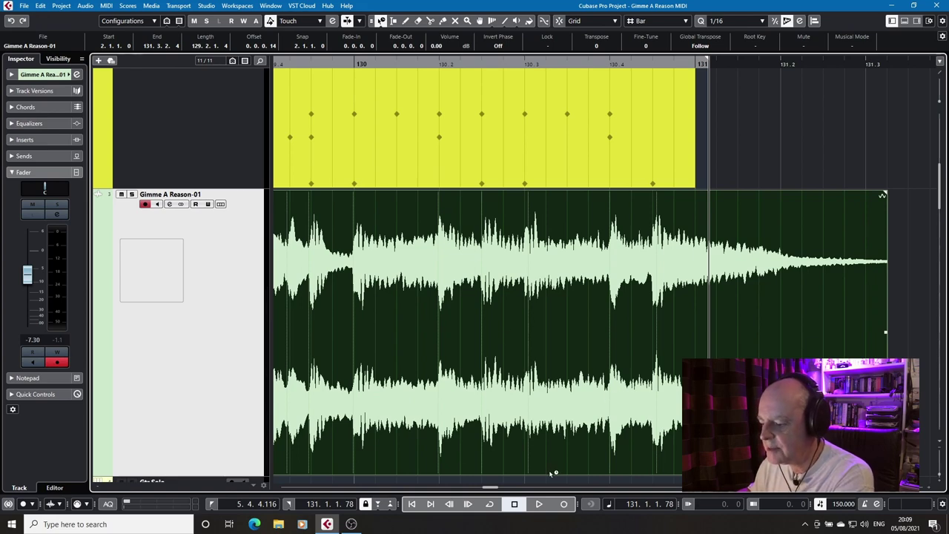
pyautogui.press('KP_1')
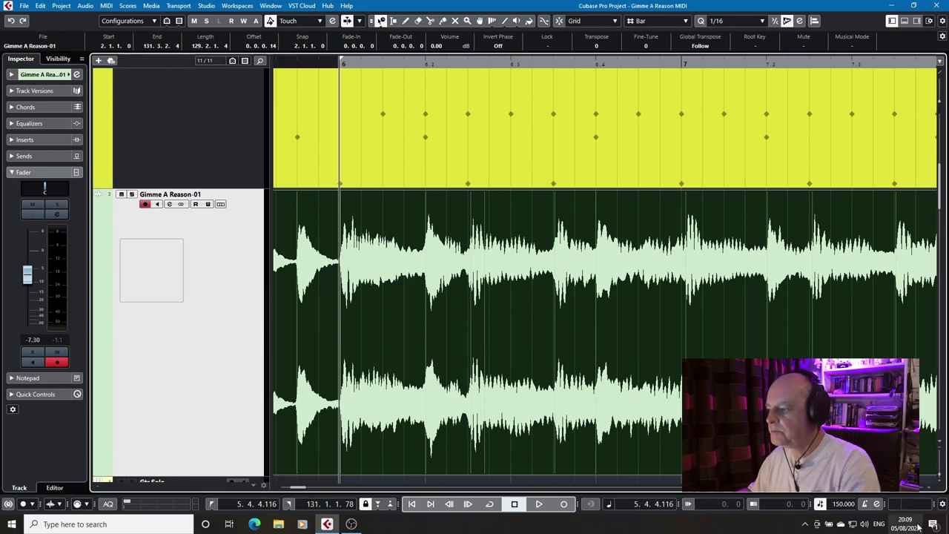
pyautogui.moveTo(860, 486); pyautogui.dragTo(914, 492)
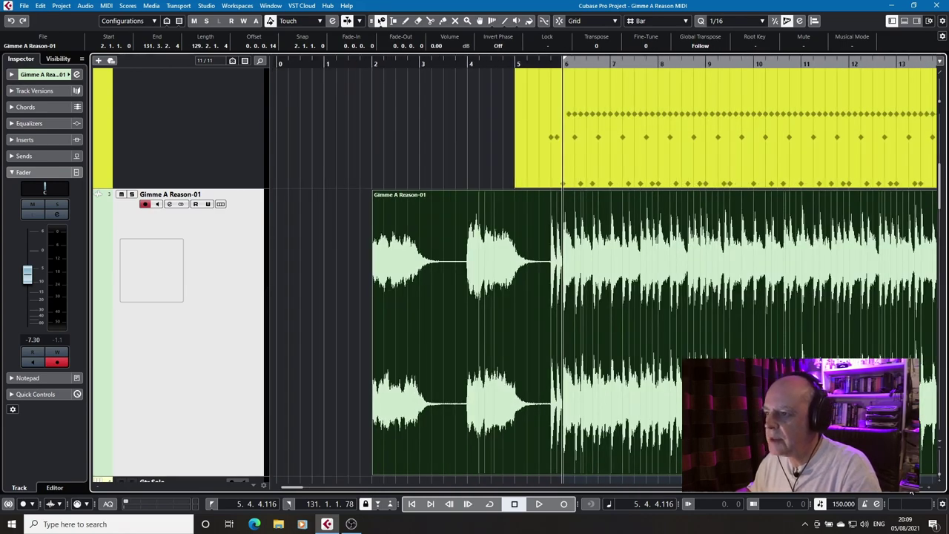
# Play from bar 1.2 to compare the audio with the drums, then jump to the project end
pyautogui.click(336, 62)
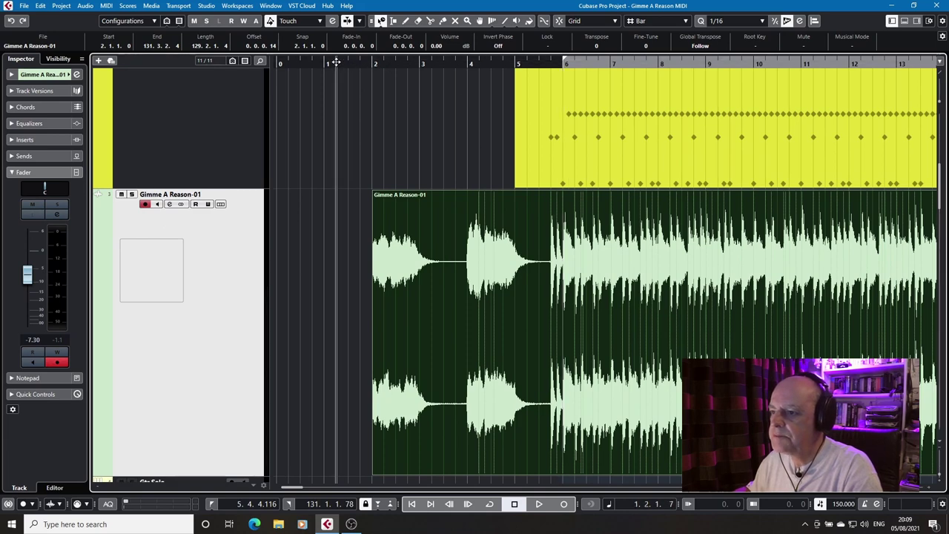
pyautogui.press('space')
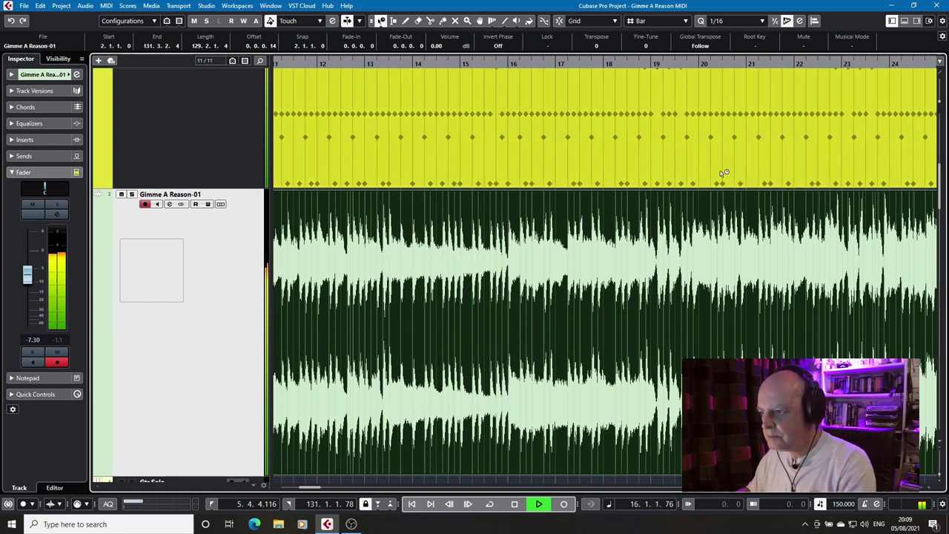
pyautogui.press('space')
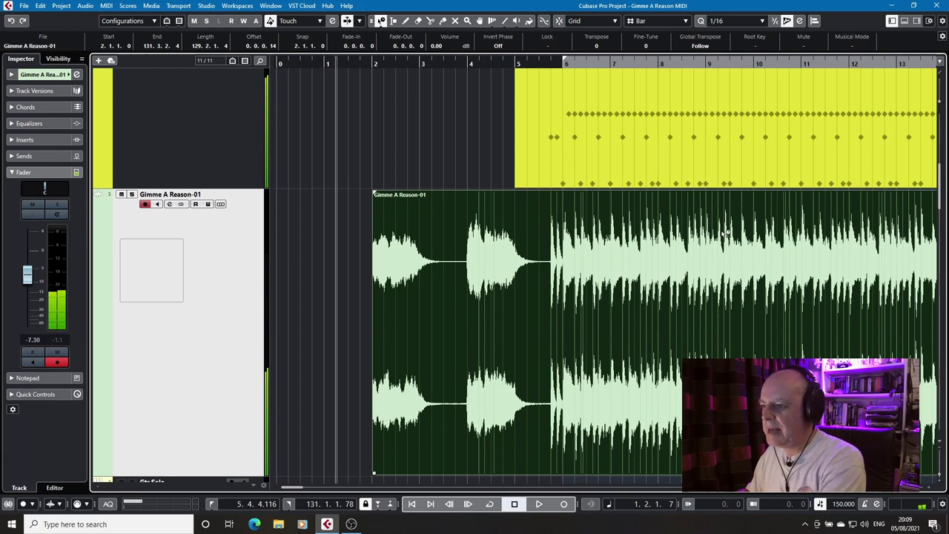
pyautogui.press('End')
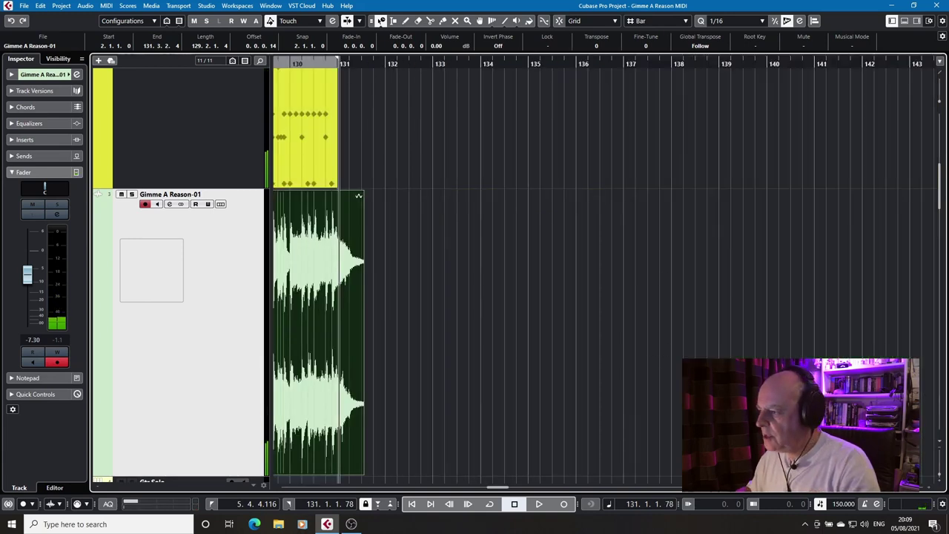
# Shrink all tracks with a Zoom Tracks preset so the whole track list fits
pyautogui.click(939, 443)
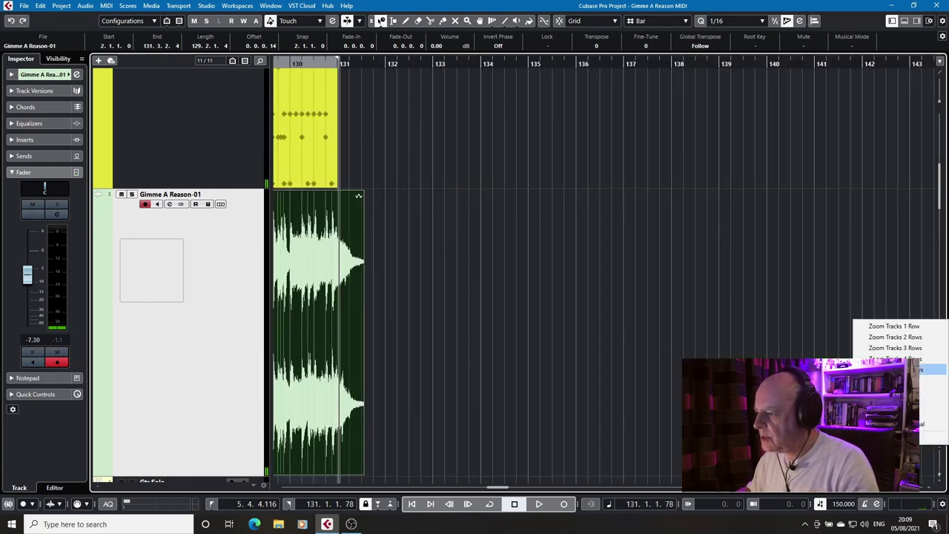
pyautogui.click(890, 349)
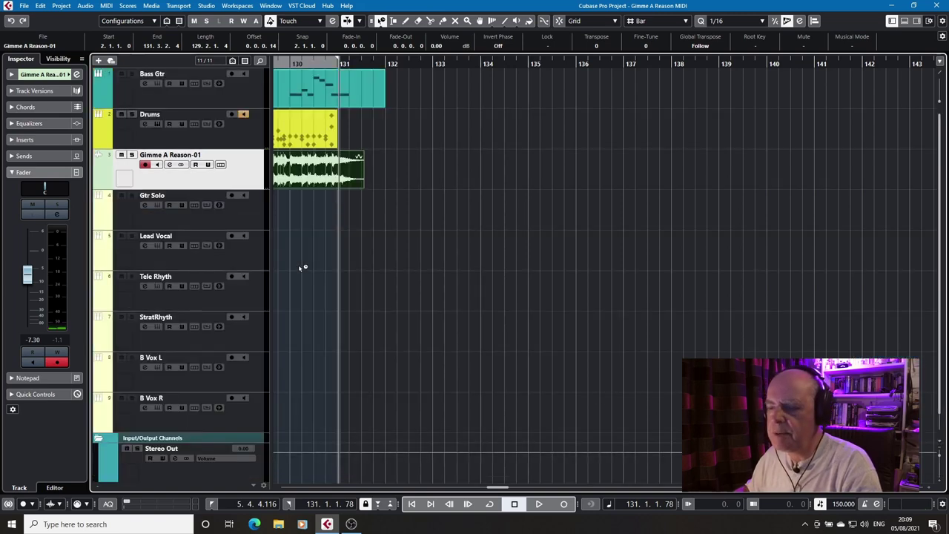
pyautogui.moveTo(500, 487); pyautogui.dragTo(488, 487)
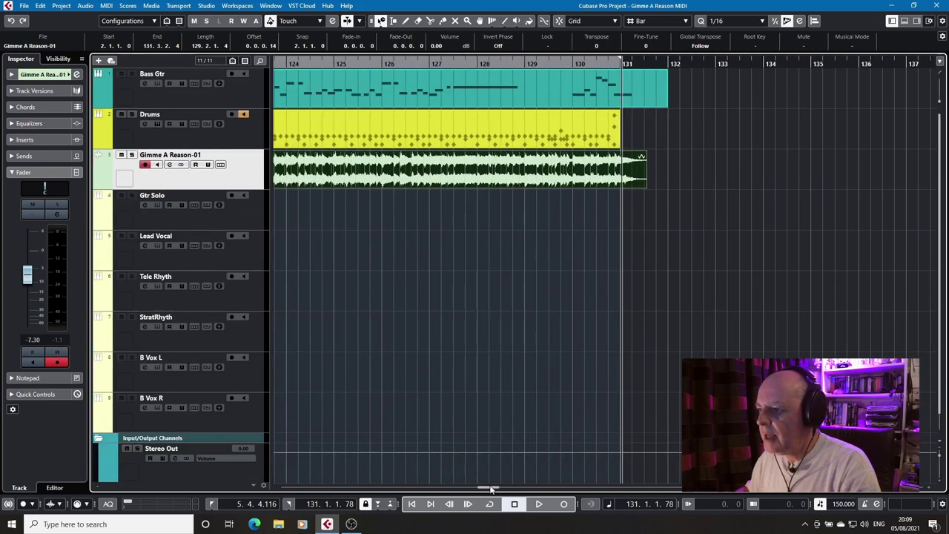
# Audition the ending near bar 129, select the Gimme A Reason-01 event, and return to the left locator
pyautogui.click(523, 63)
pyautogui.press('space')
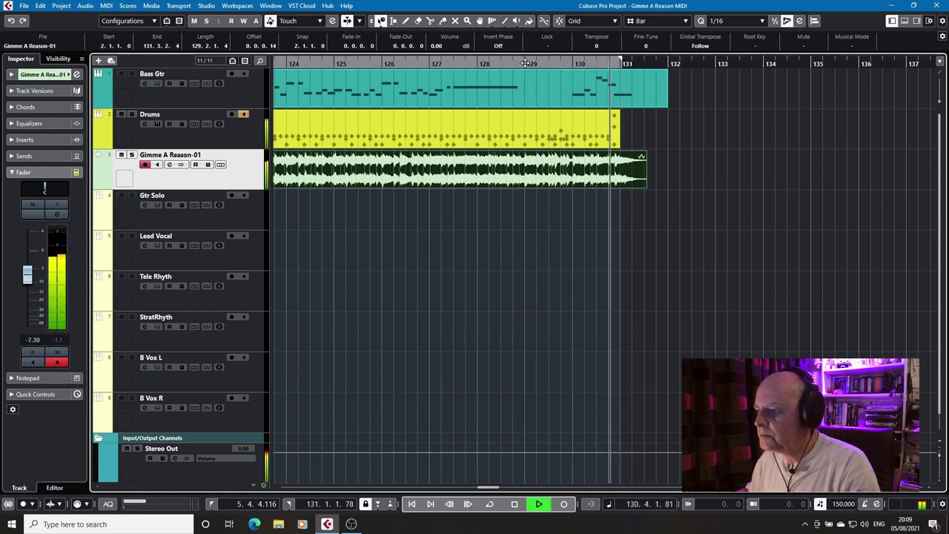
pyautogui.press('space')
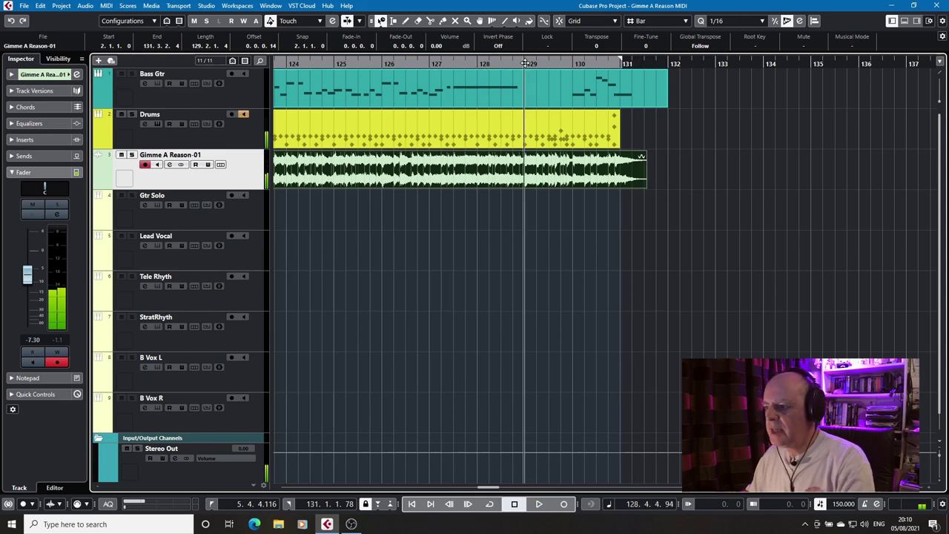
pyautogui.click(419, 175)
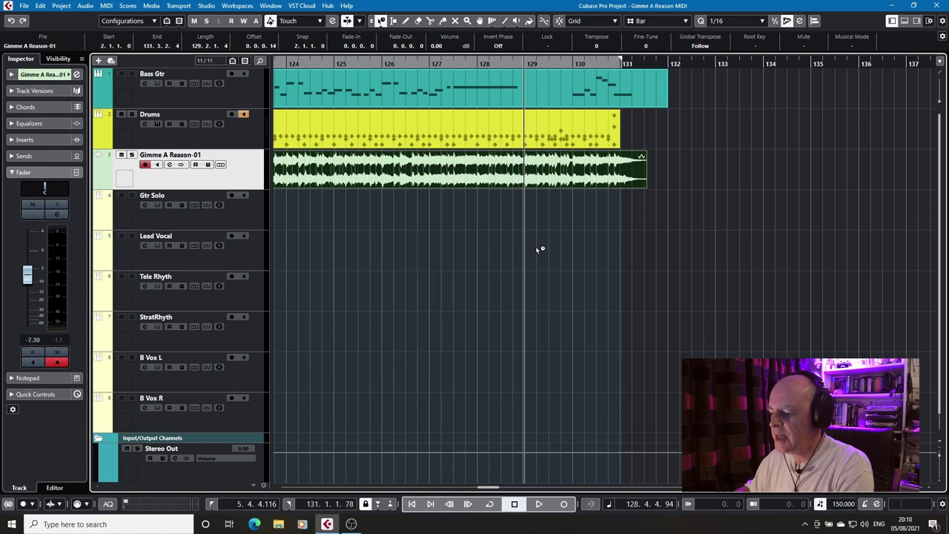
pyautogui.press('KP_1')
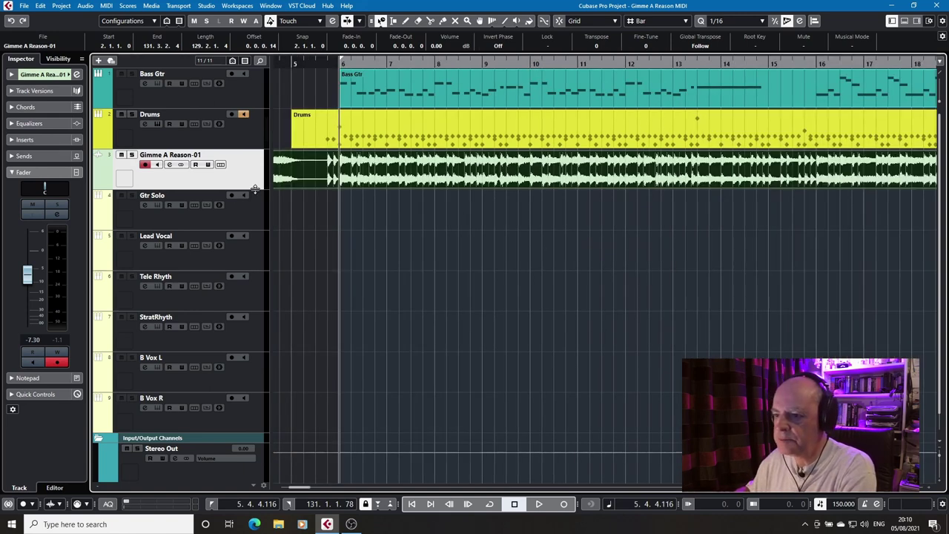
# Enlarge the Drums and Gimme A Reason-01 tracks, zoom in near bar 5, and play to compare hits
pyautogui.moveTo(254, 148); pyautogui.dragTo(254, 217)
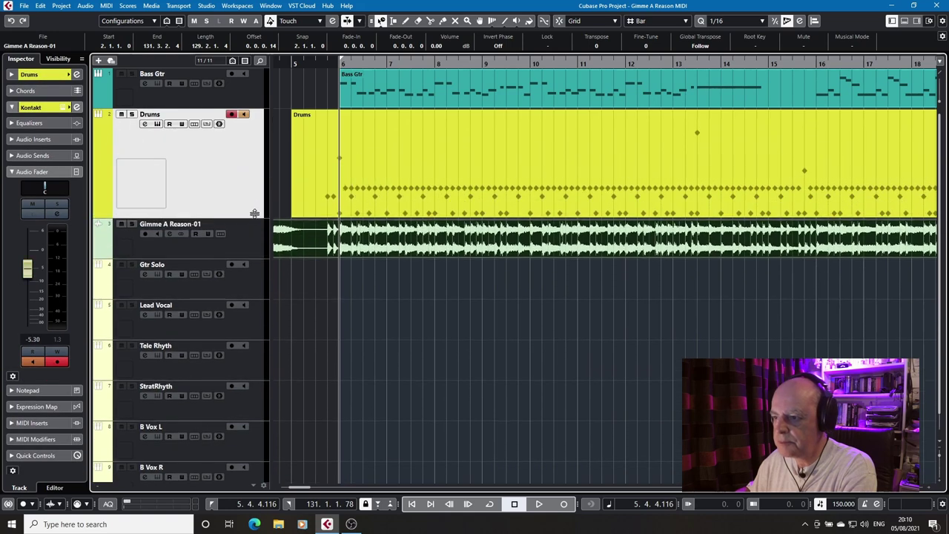
pyautogui.moveTo(253, 258); pyautogui.dragTo(254, 447)
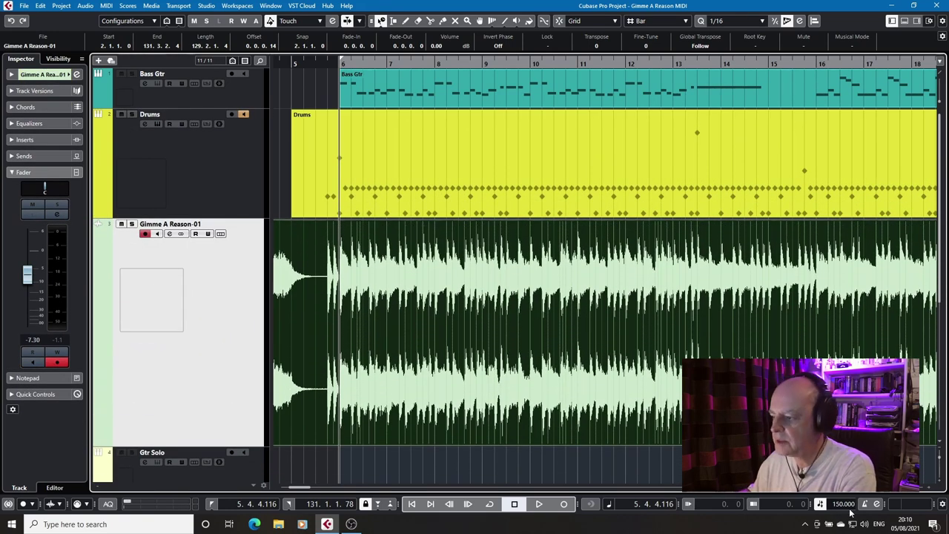
pyautogui.click(311, 62)
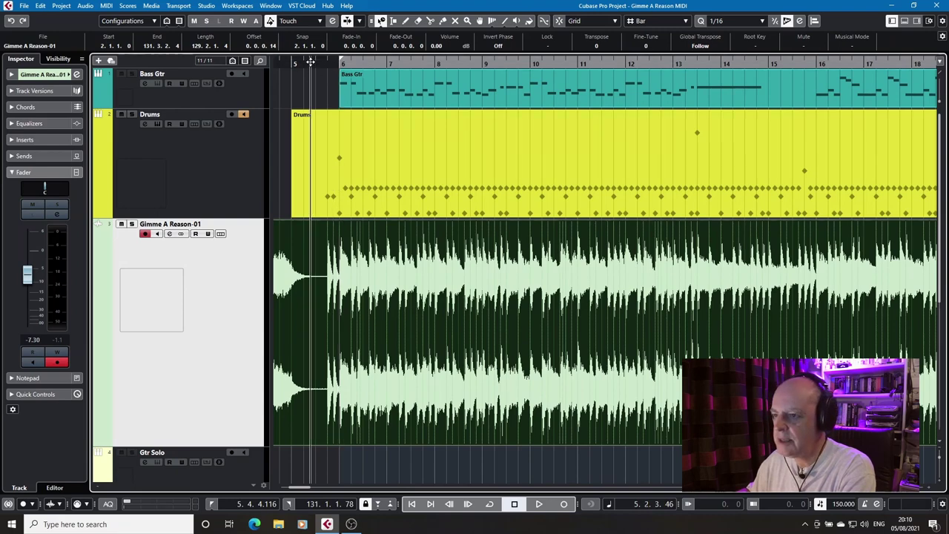
pyautogui.moveTo(310, 62); pyautogui.dragTo(316, 89)
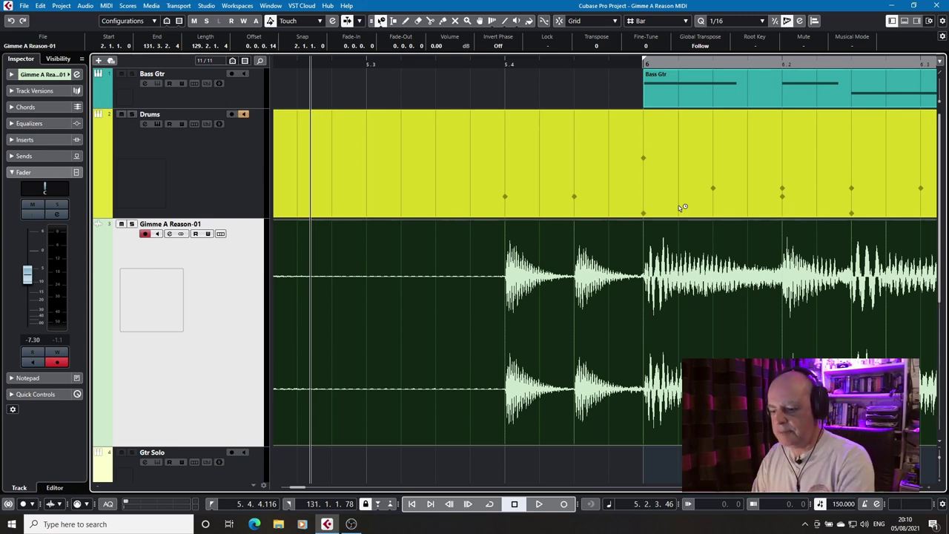
pyautogui.press('space')
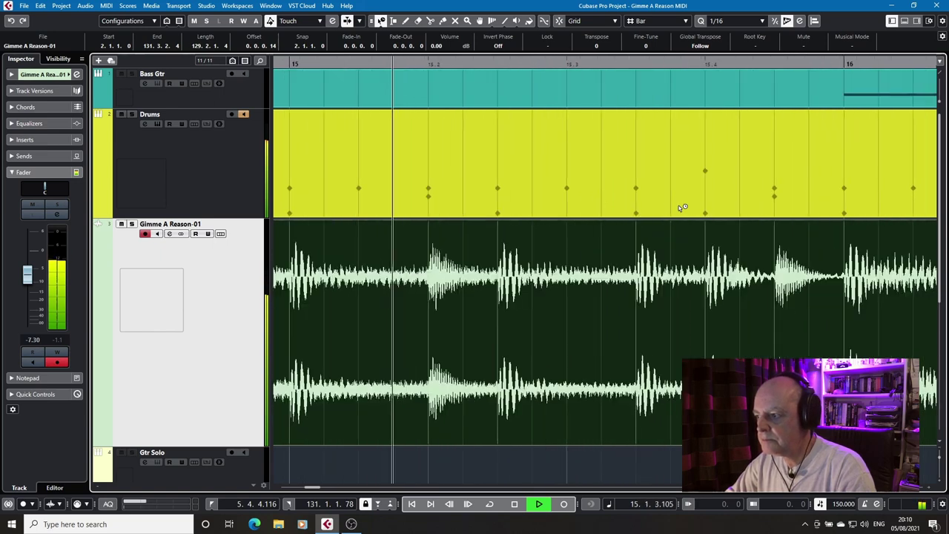
pyautogui.press('space')
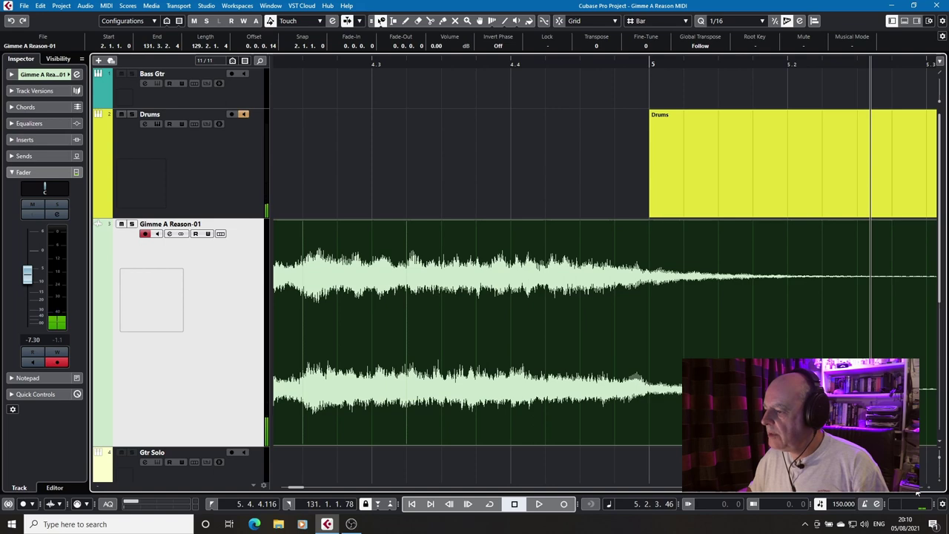
# Zoom out to bars 1–35, play the intro from near bar 1, then jump to the project end
pyautogui.moveTo(918, 492); pyautogui.dragTo(912, 493)
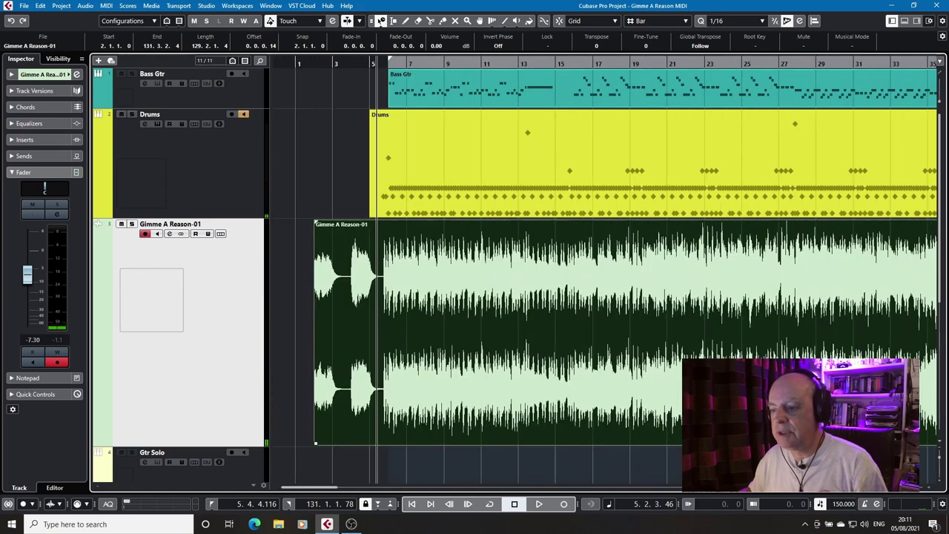
pyautogui.click(312, 62)
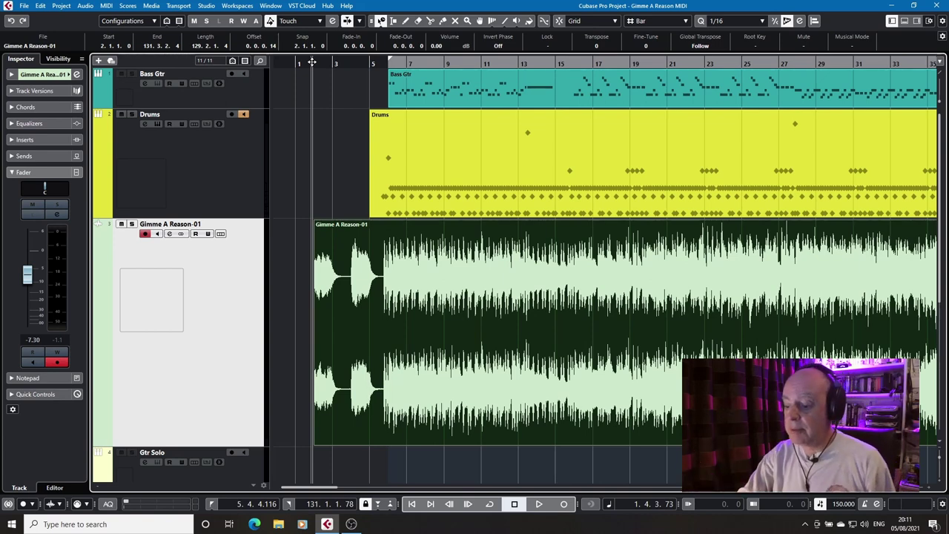
pyautogui.press('space')
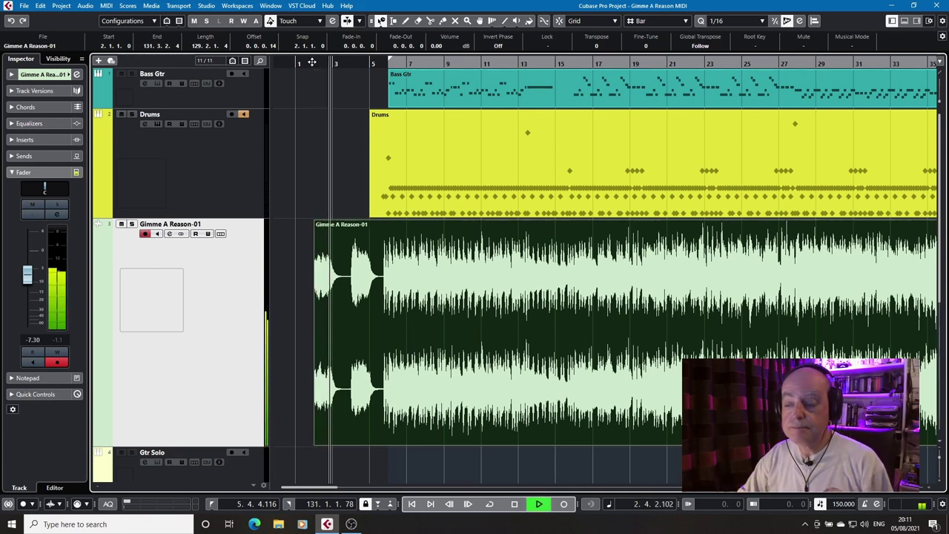
pyautogui.press('space')
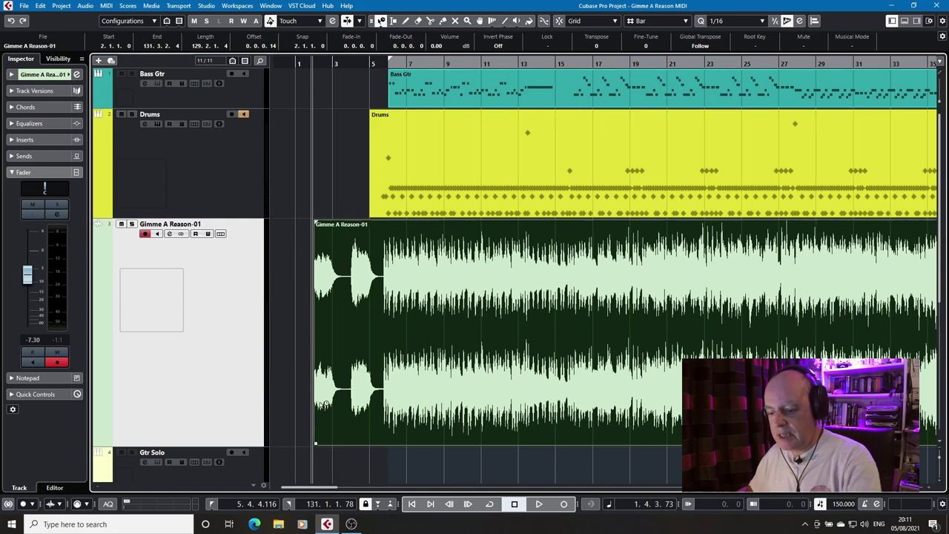
pyautogui.press('End')
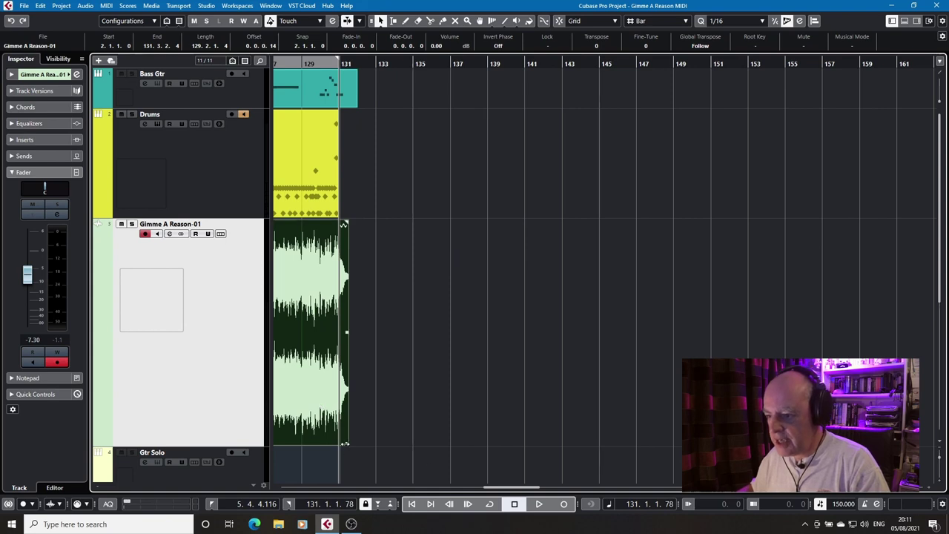
# Extend the event's end to bar 133 with Snap on, then play the ending from near bar 129
pyautogui.moveTo(347, 444); pyautogui.dragTo(377, 445)
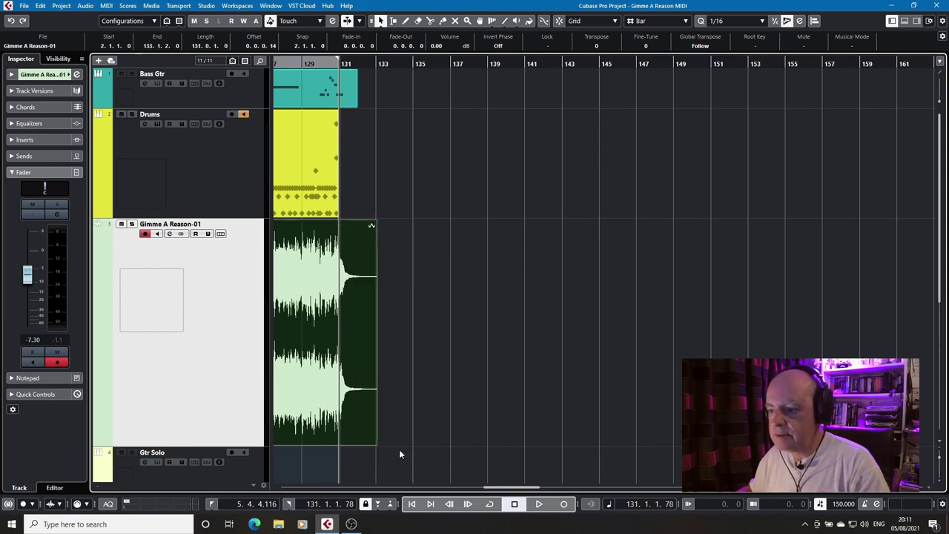
pyautogui.click(559, 20)
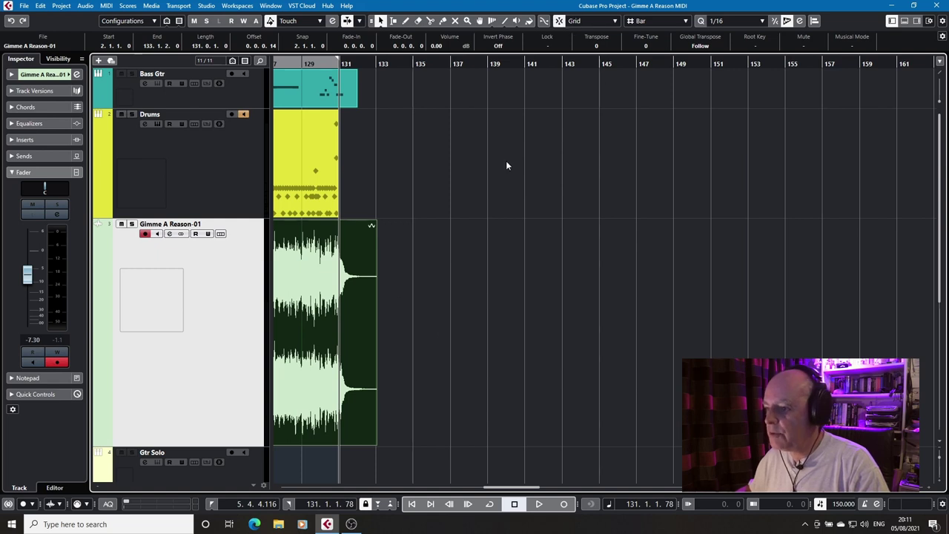
pyautogui.moveTo(375, 444); pyautogui.dragTo(375, 445)
pyautogui.doubleClick(302, 61)
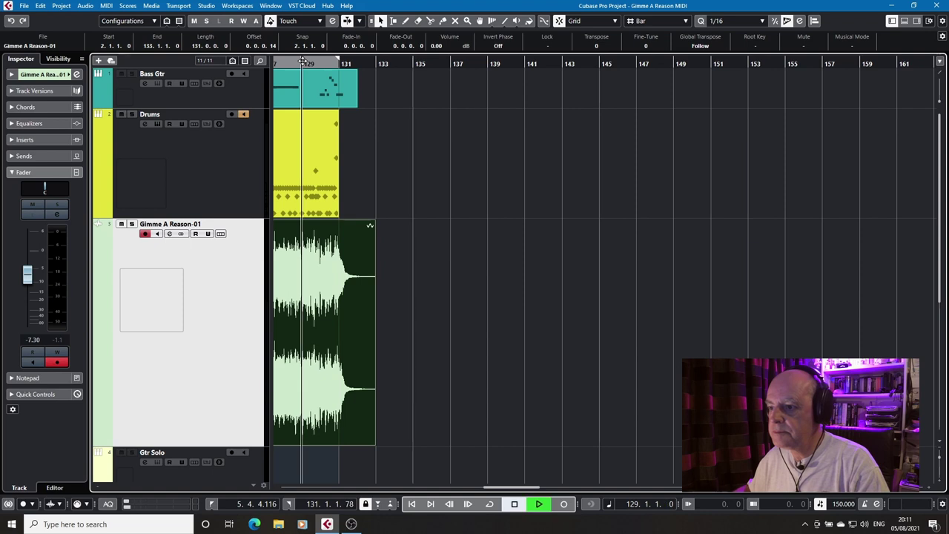